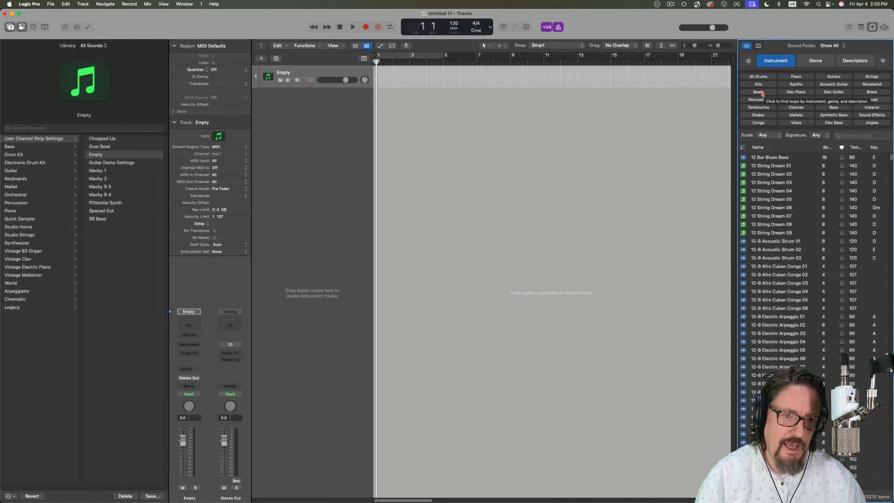
Step: Filter the Apple Loops to Beats and preview the Alphabet City Beat 01 loop
left_click(759, 93)
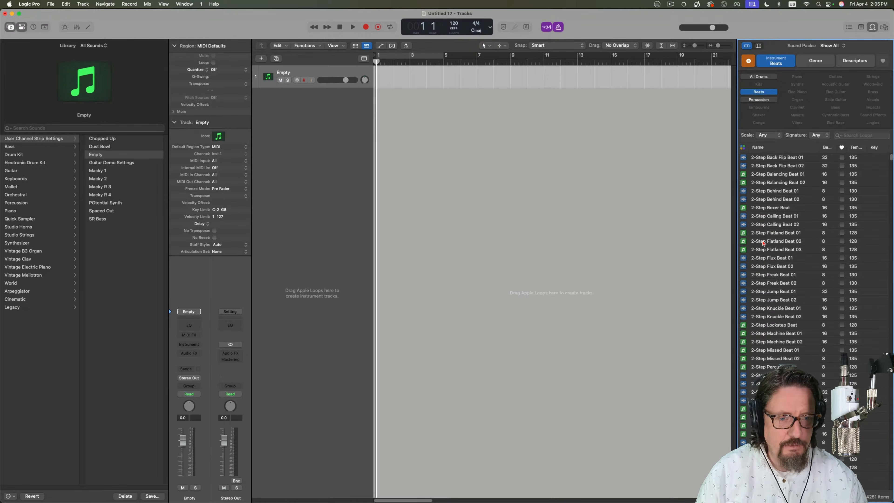
scroll(765, 292, "down", 8)
scroll(765, 292, "down", 10)
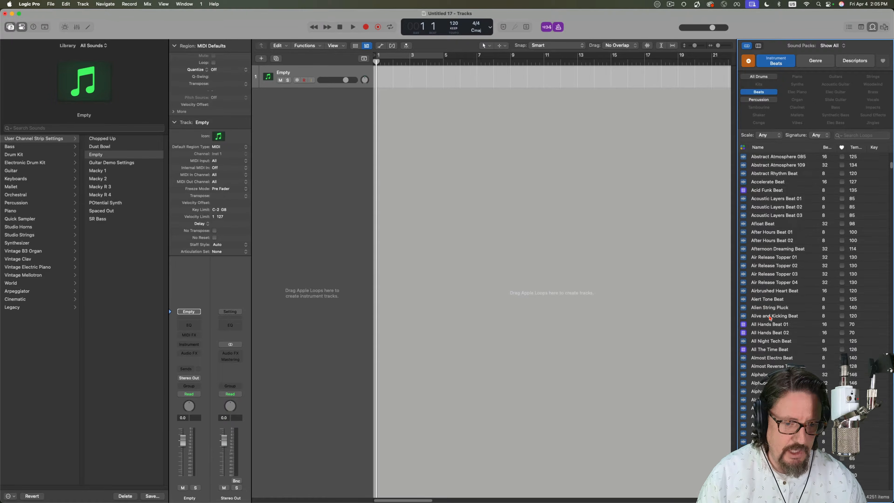
left_click(761, 375)
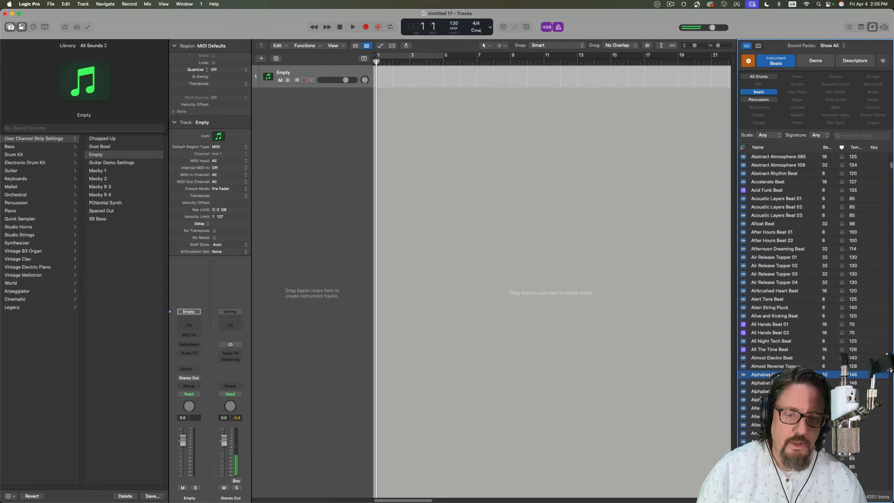
Step: Create a Quick Sampler track from the Alphabet City Beat 01 loop and move its window clear of the tracks
left_click_drag(761, 375, 307, 117)
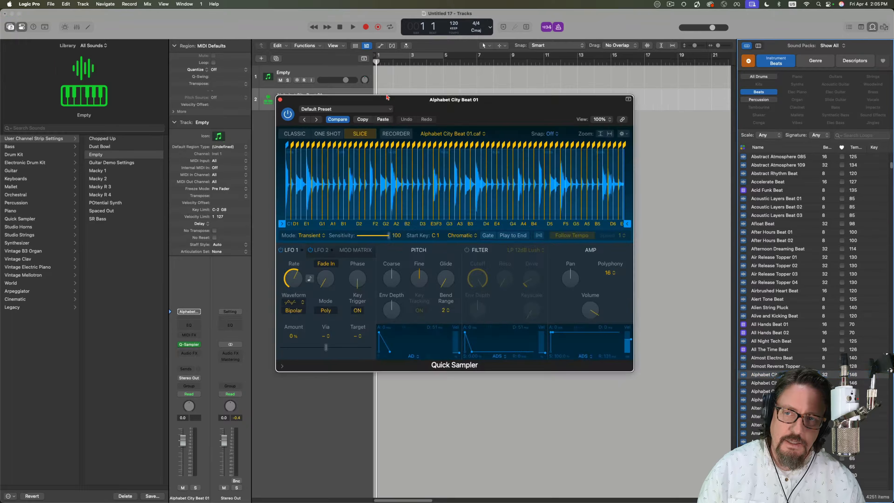
left_click_drag(419, 103, 478, 100)
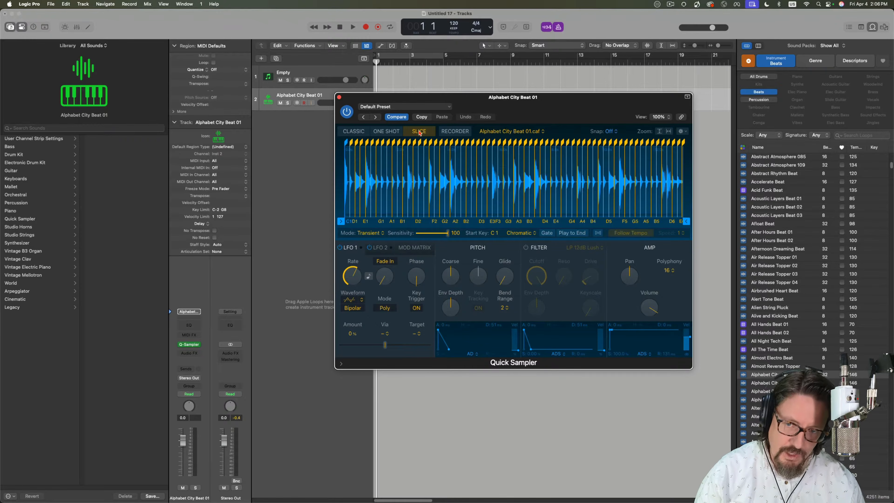
left_click_drag(466, 98, 491, 134)
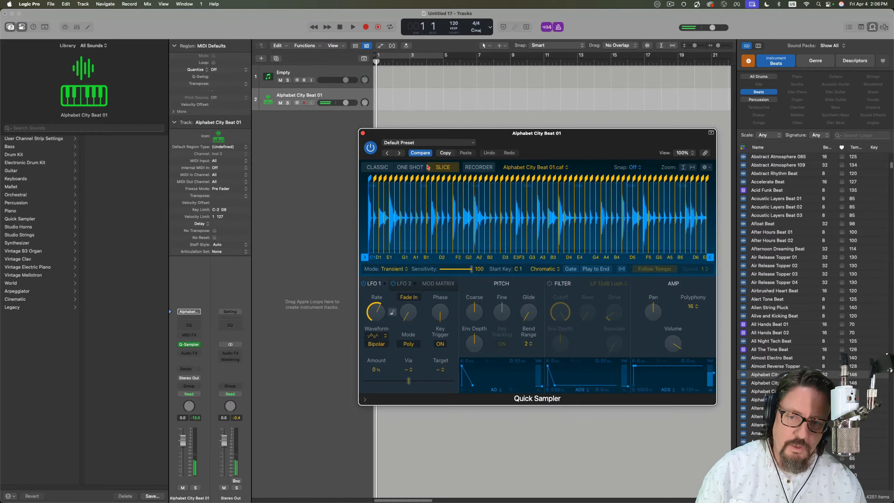
Step: Copy the MIDI pattern of the slices from Quick Sampler and paste it at bar 1 of the sampler track
left_click(706, 168)
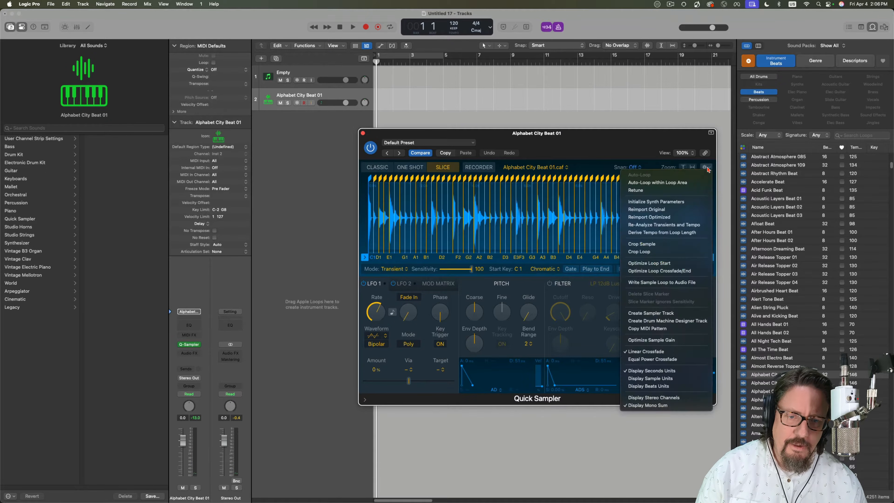
left_click(648, 328)
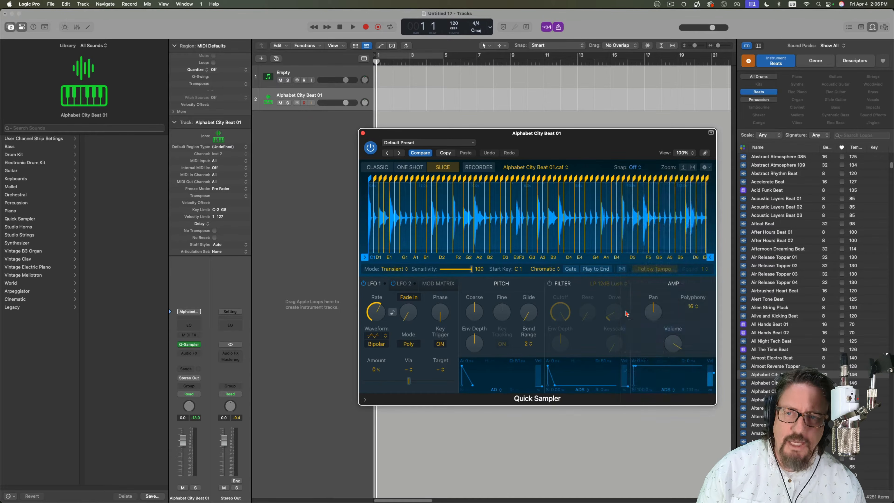
left_click(391, 66)
key("super+v")
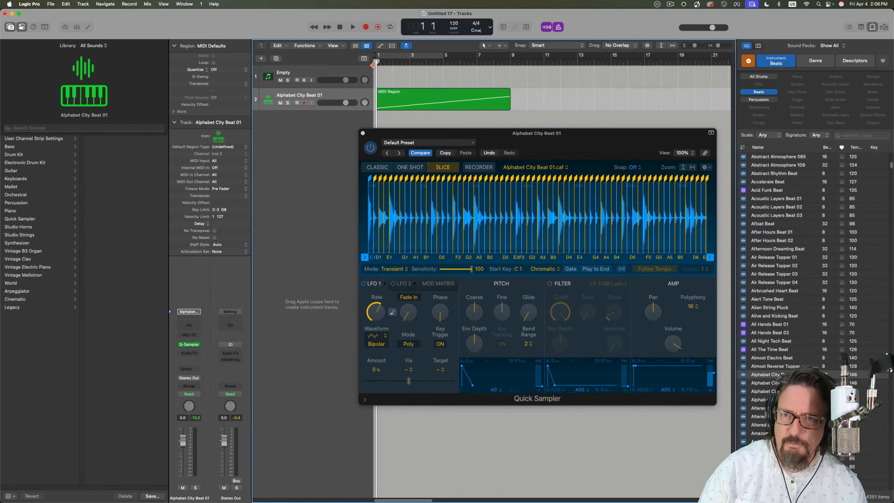
Step: Set the cycle range from bar 1 to bar 9 around the pasted MIDI region and play it back
left_click(409, 56)
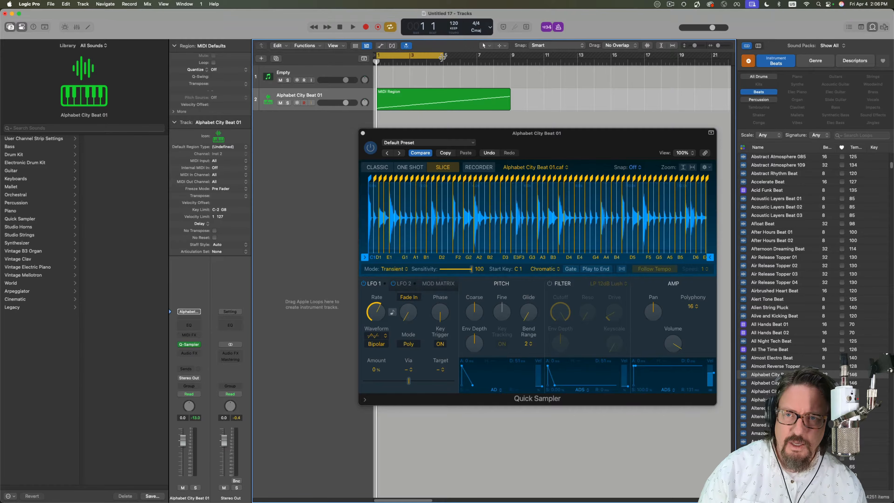
left_click_drag(442, 58, 510, 58)
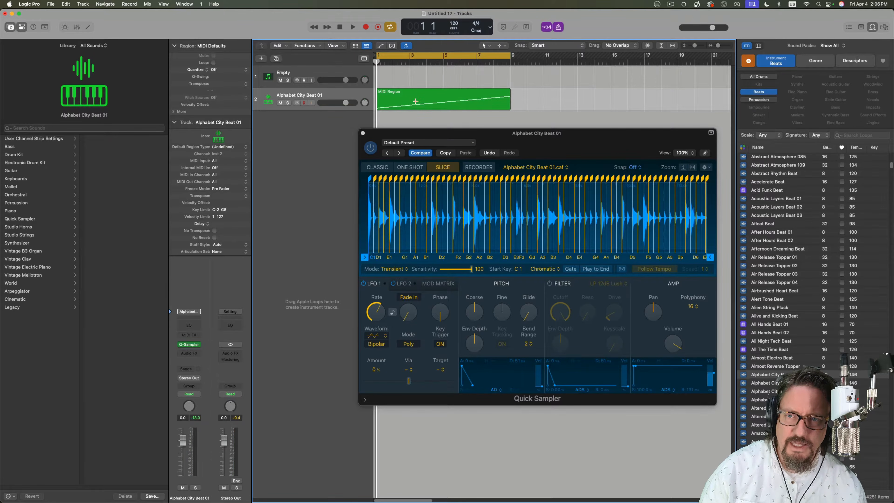
key("space")
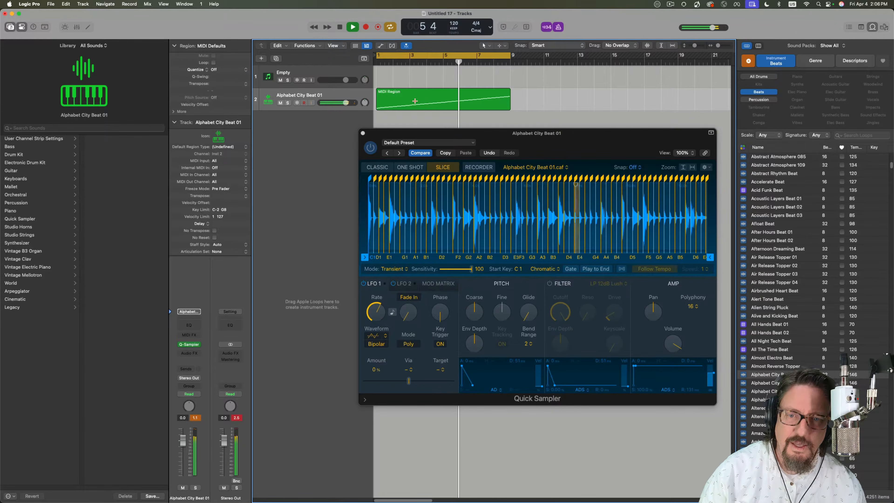
key("space")
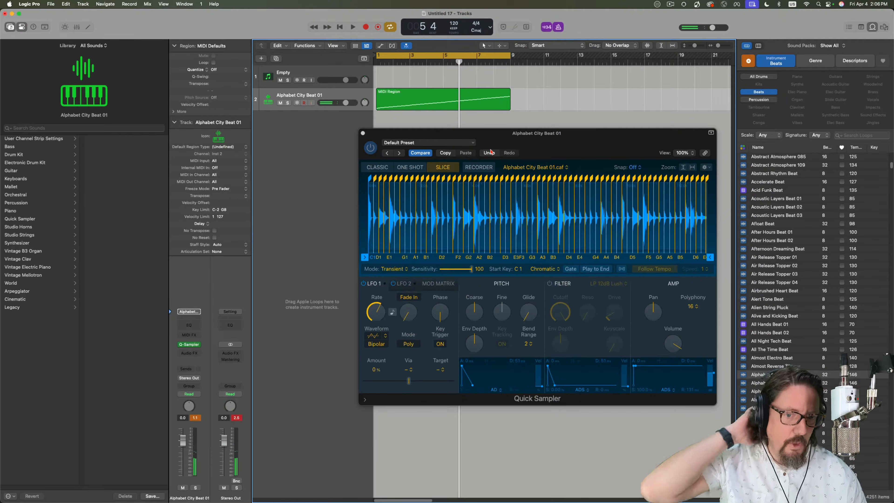
Step: Open the pasted MIDI region's notes in the Piano Roll editor and return to Quick Sampler
left_click(429, 97)
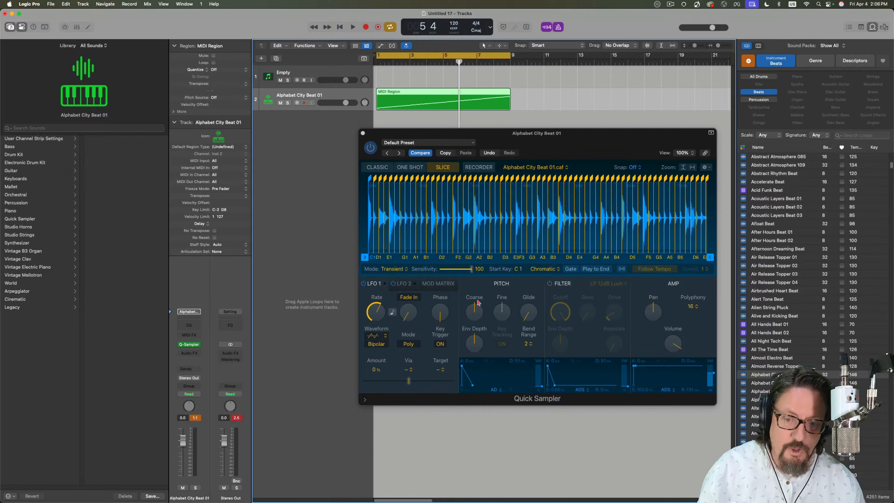
key("e")
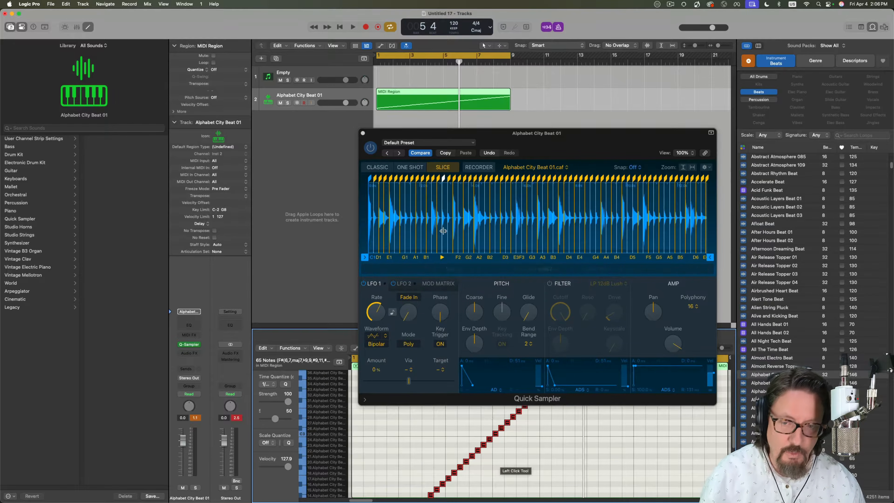
left_click(488, 143)
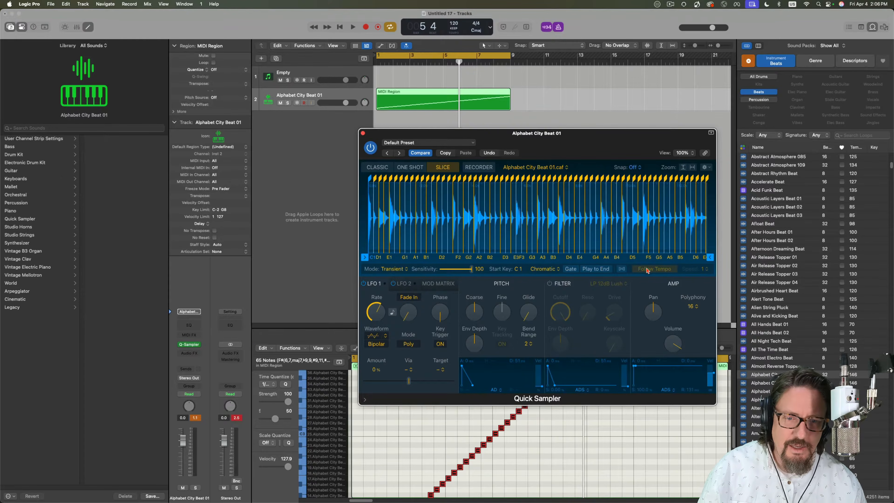
Step: Enable Flex with Follow Tempo in Quick Sampler and toggle it during playback to compare the sliced beat with and without it
left_click(625, 270)
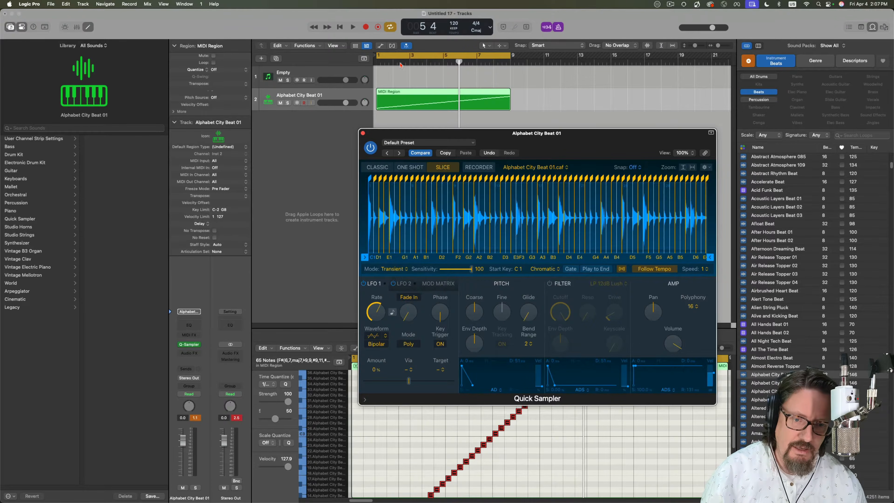
key("space")
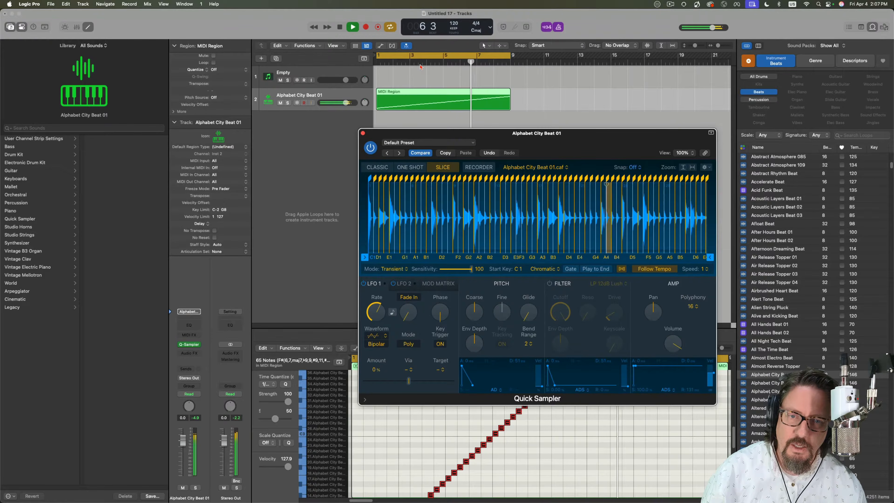
left_click(622, 269)
left_click(622, 270)
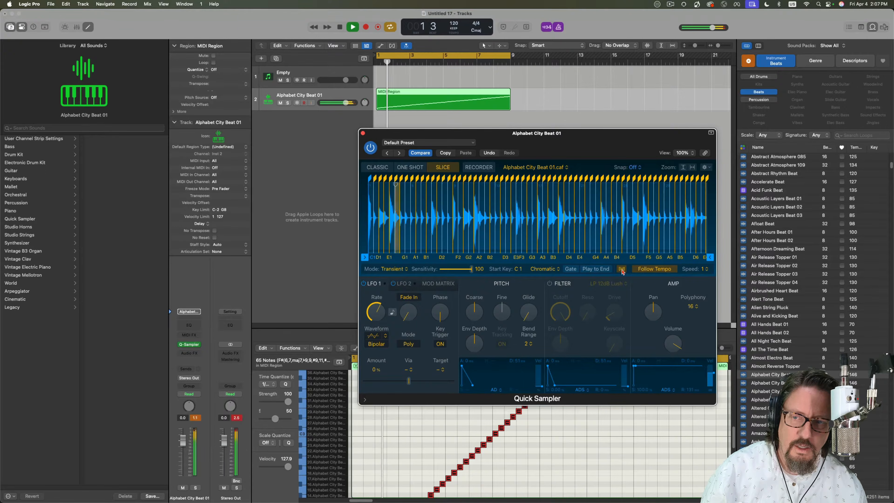
left_click(621, 269)
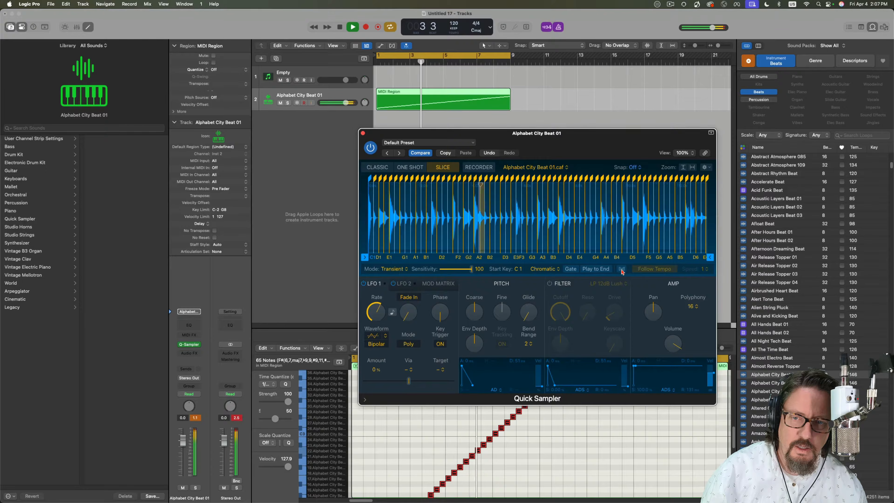
key("space")
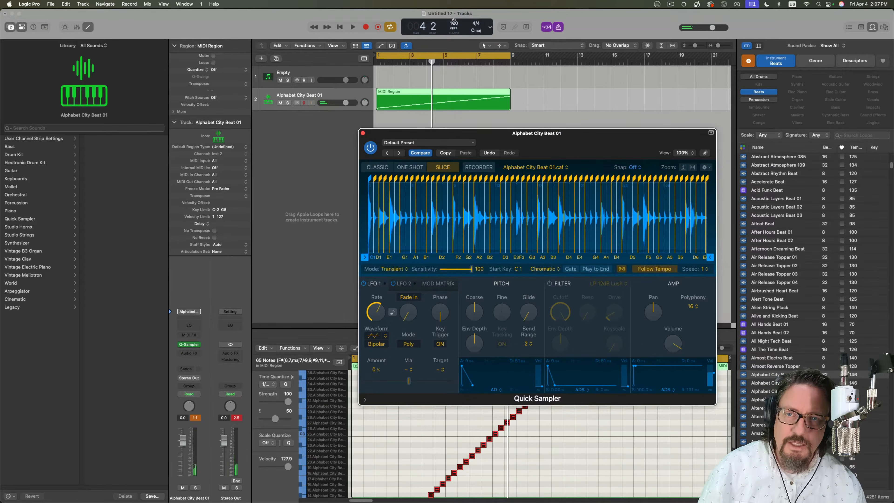
Step: Lower the project tempo to 82 and compare playback of the sliced beat with Flex on and off
left_click_drag(453, 23, 455, 40)
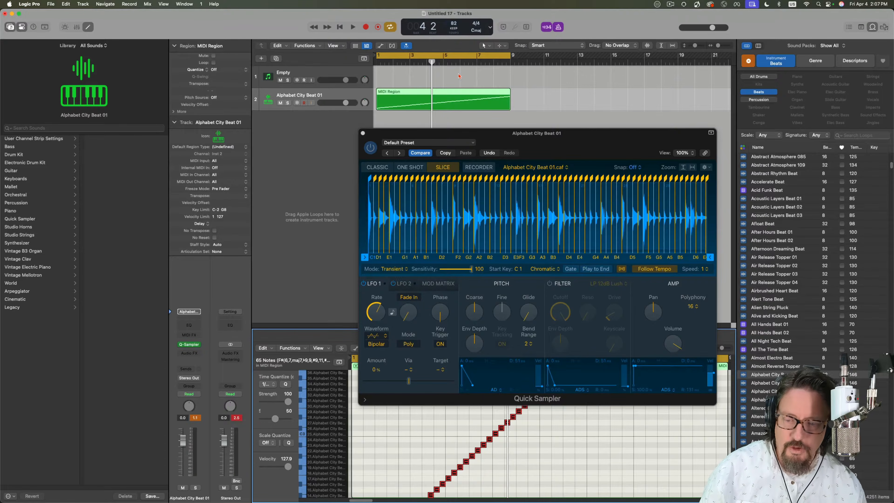
key("space")
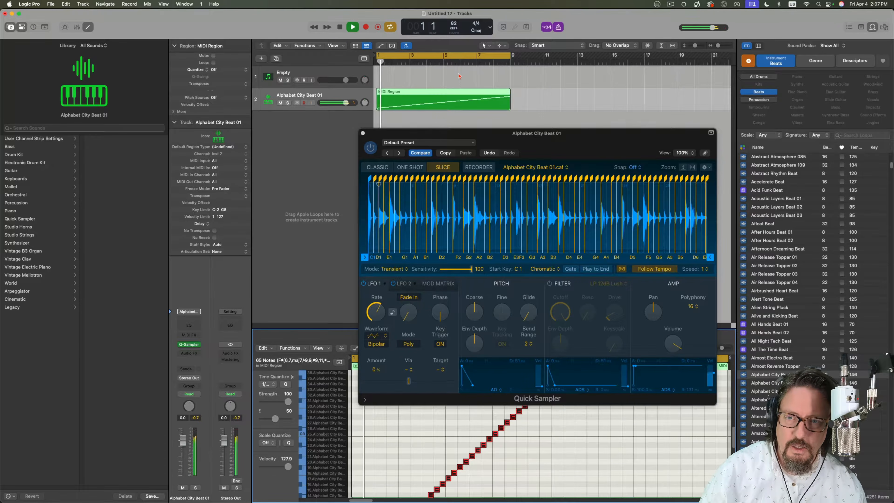
left_click(622, 269)
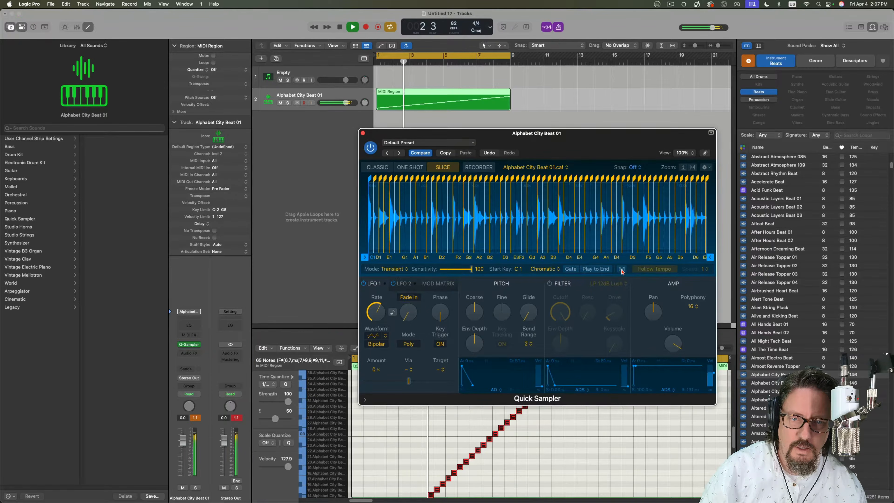
key("space")
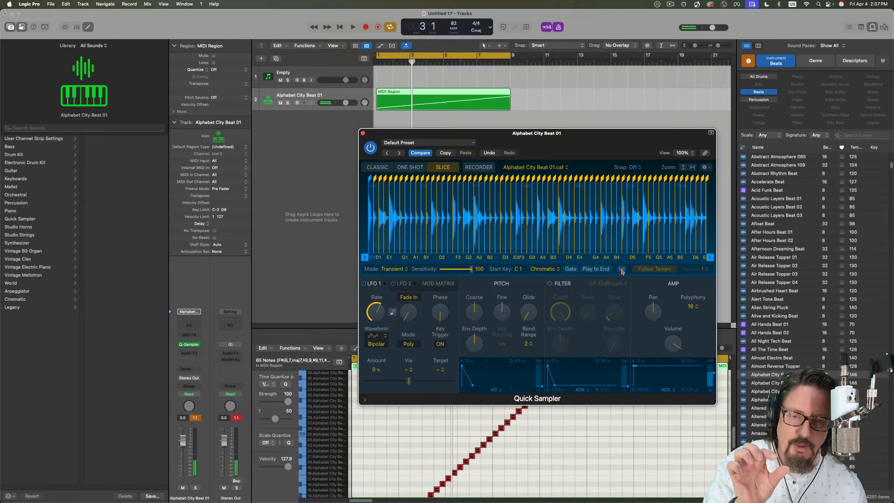
Step: Turn Flex with Follow Tempo back on in Quick Sampler and set the project tempo to 100
left_click(622, 270)
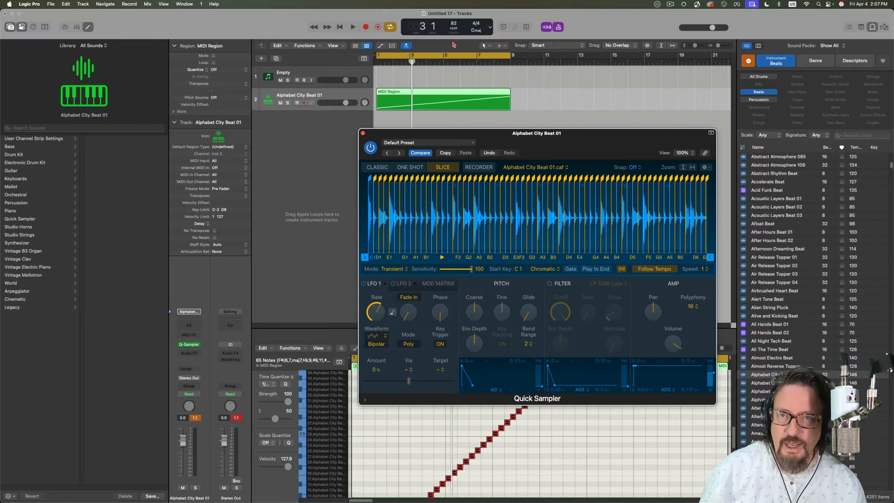
double_click(453, 24)
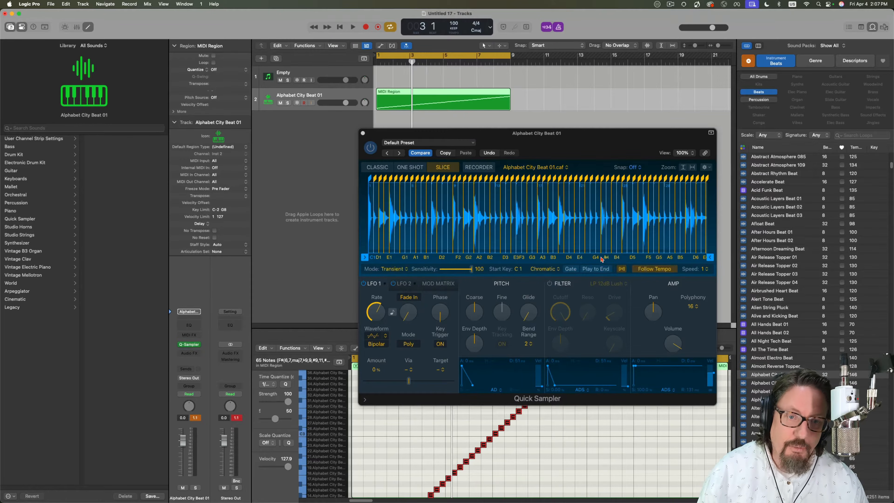
Step: Try adding an extra slice marker about midway between the A3 and A#3 slices, and undo it
left_click(692, 169)
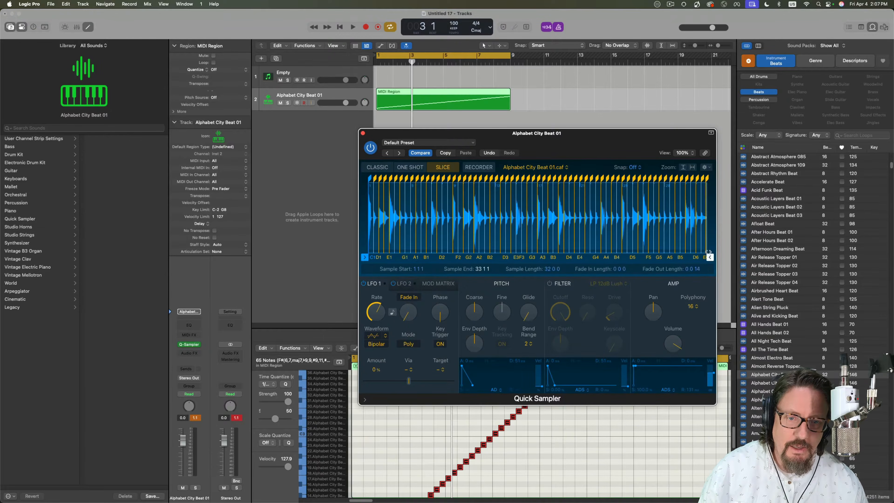
scroll(555, 224, "up", 10)
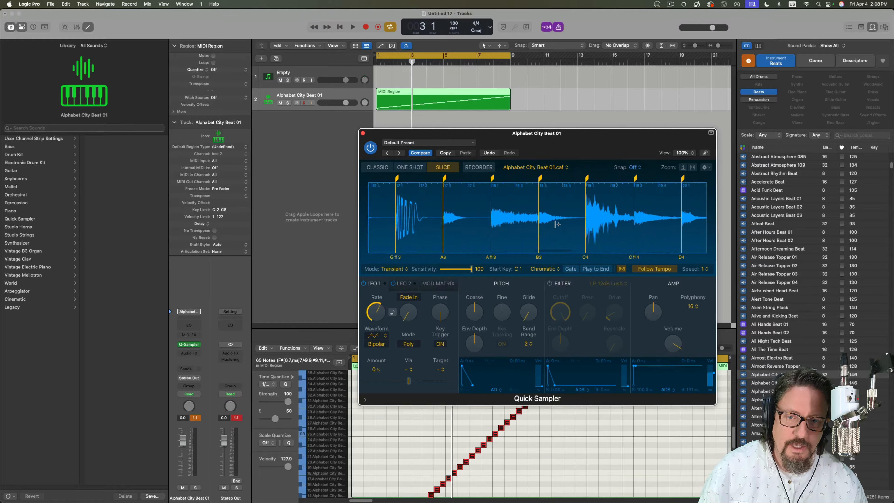
scroll(556, 225, "up", 1)
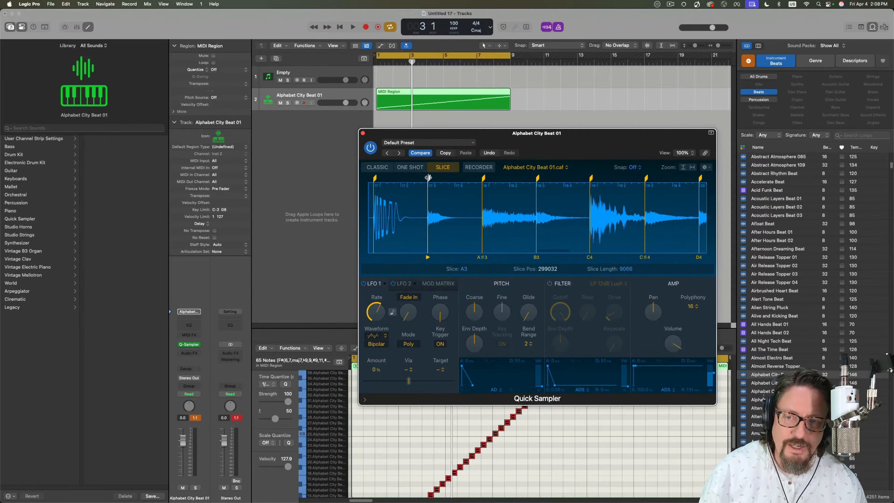
left_click(456, 183)
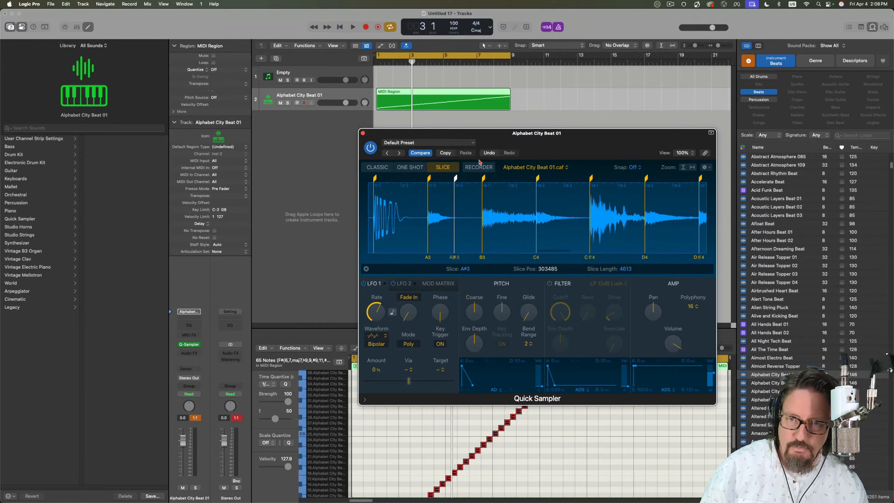
left_click(490, 154)
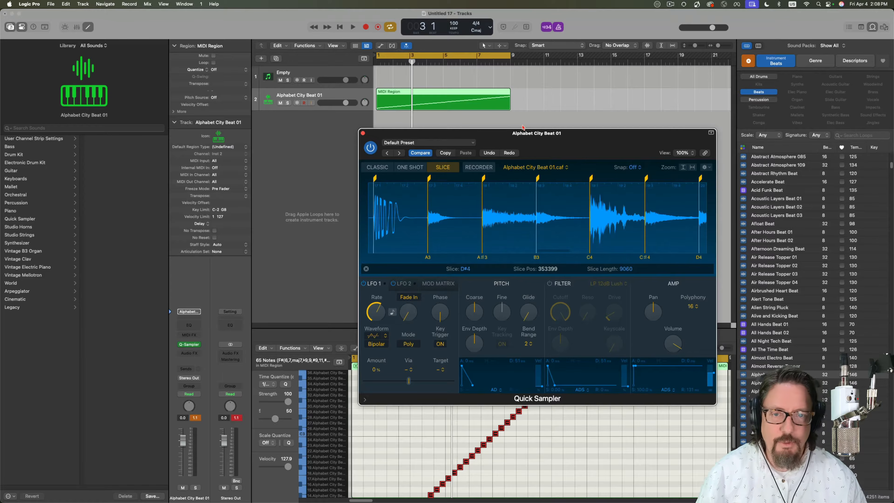
scroll(496, 225, "down", 10)
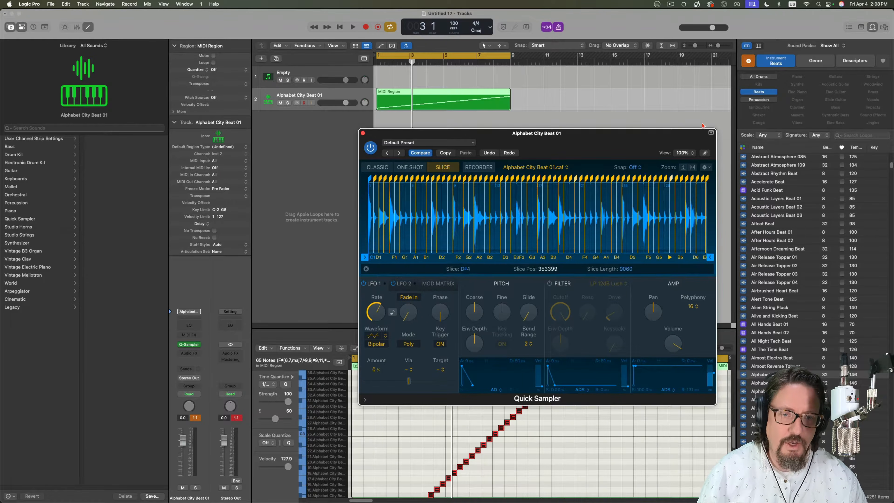
Step: Create a Drum Machine Designer track from the Quick Sampler slices, accepting the 48-pad maximum
left_click(706, 167)
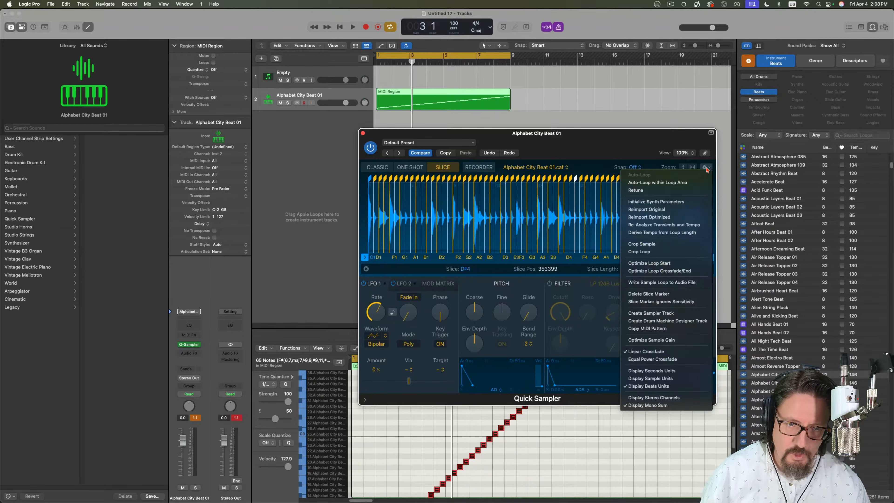
left_click(668, 321)
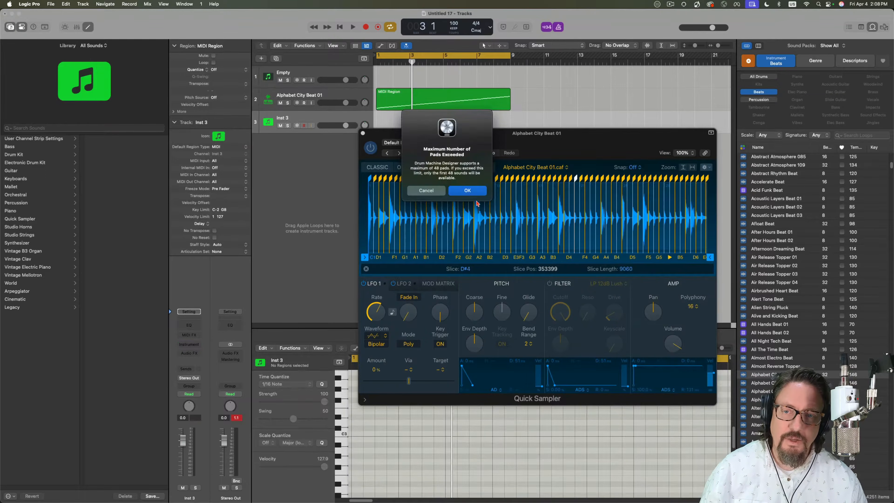
left_click(467, 191)
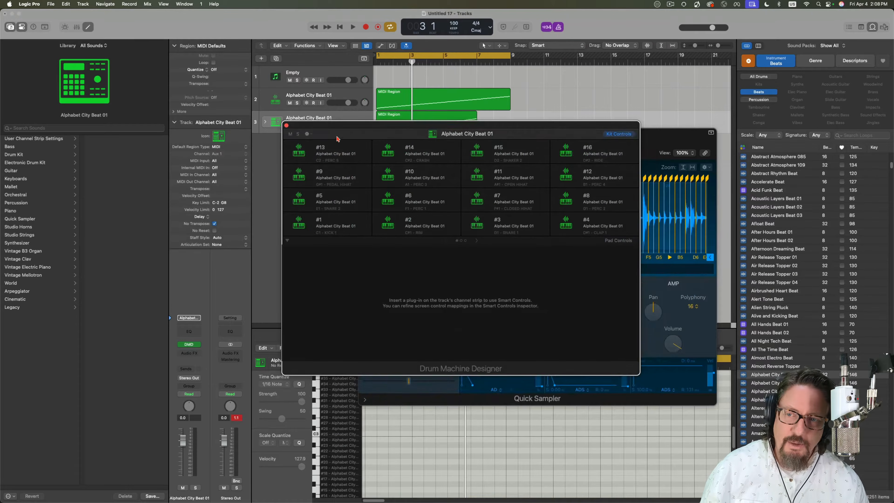
Step: Inspect pad #13's main sampler view, sampler detail and pad controls in Drum Machine Designer
left_click(343, 147)
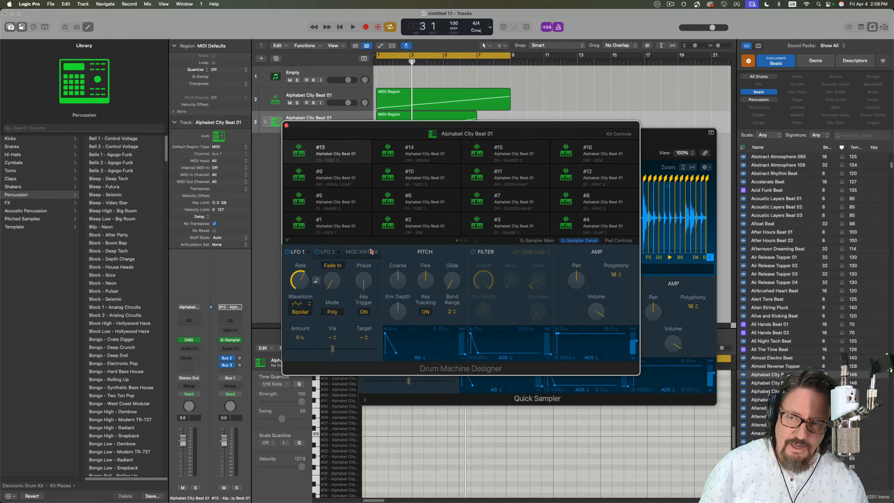
left_click(538, 241)
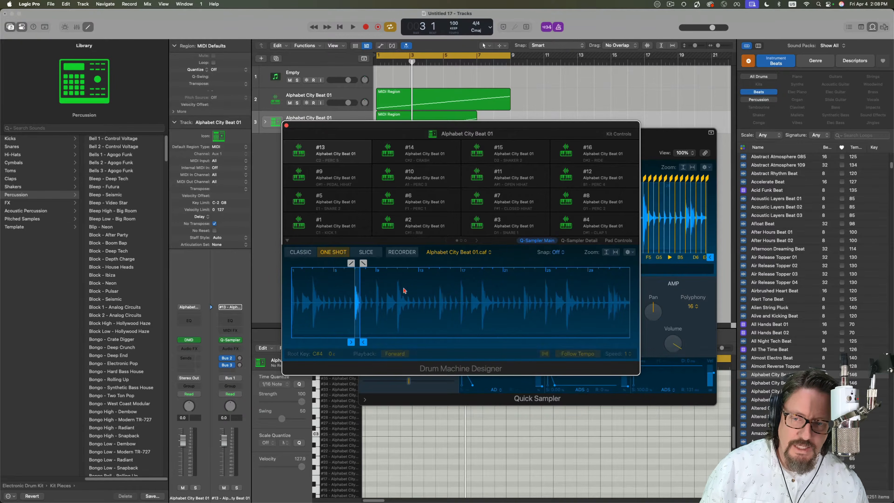
left_click(584, 242)
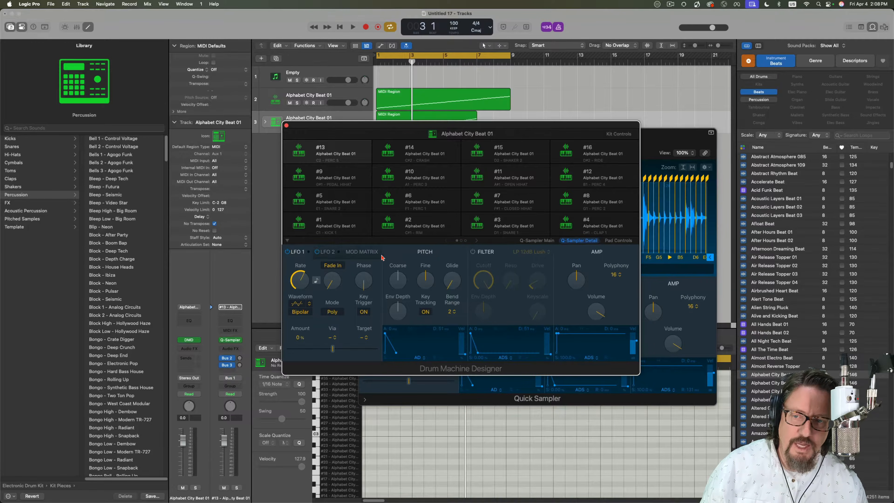
left_click(617, 241)
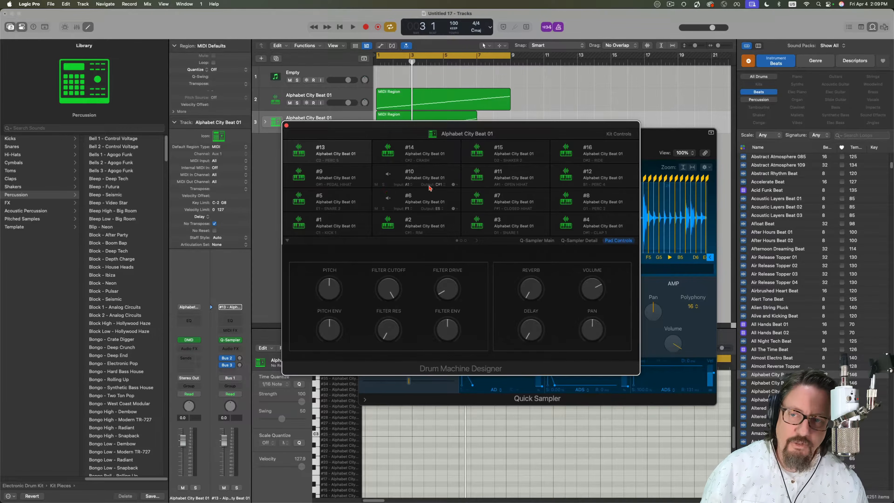
Step: Move the Drum Machine Designer and Quick Sampler windows down to uncover the tracks, keeping Drum Machine Designer in front
left_click(411, 132)
left_click_drag(411, 126, 445, 228)
left_click_drag(443, 133, 455, 211)
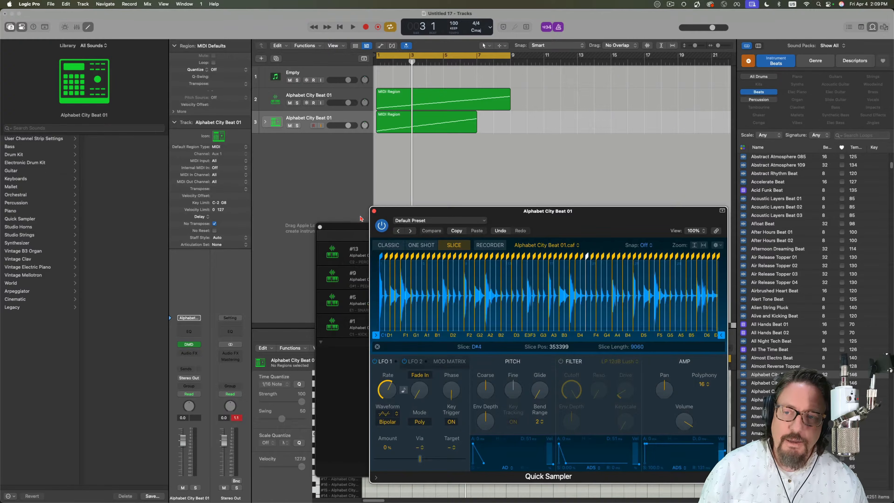
left_click(358, 225)
Step: Select and audition pads #13 to #16 in Drum Machine Designer, and look through the options of pad #15
left_click(368, 249)
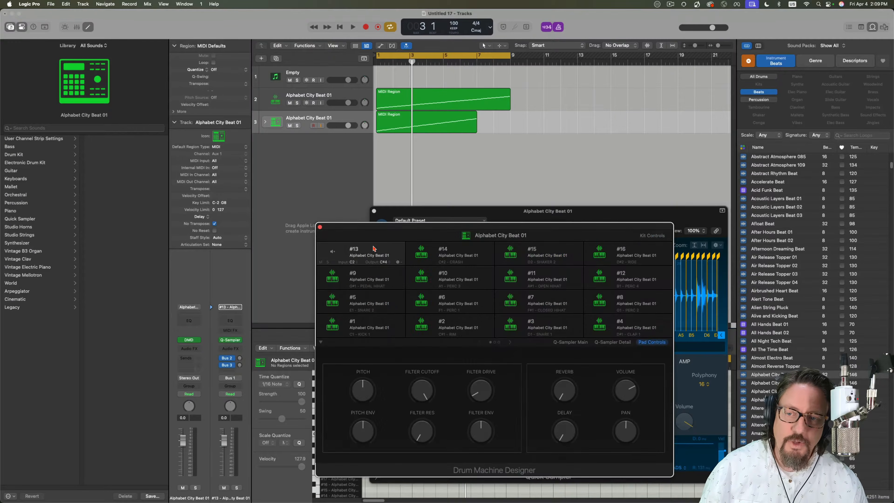
left_click(447, 251)
left_click(534, 250)
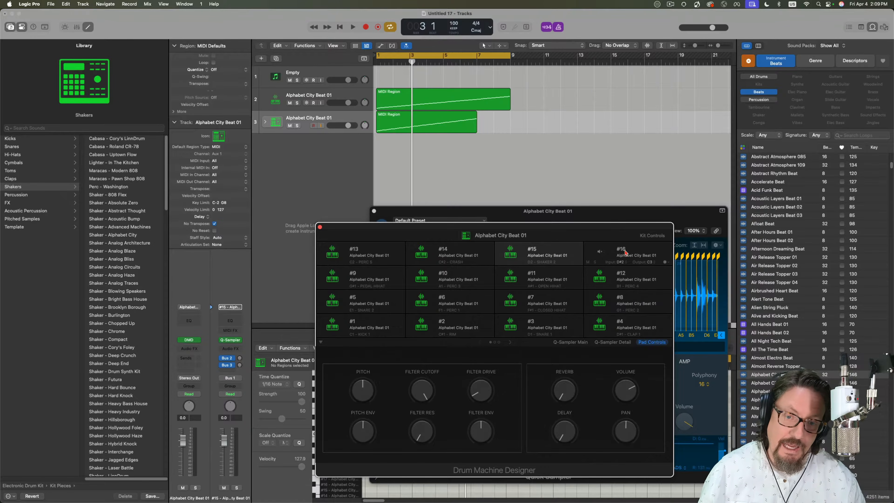
left_click(602, 254)
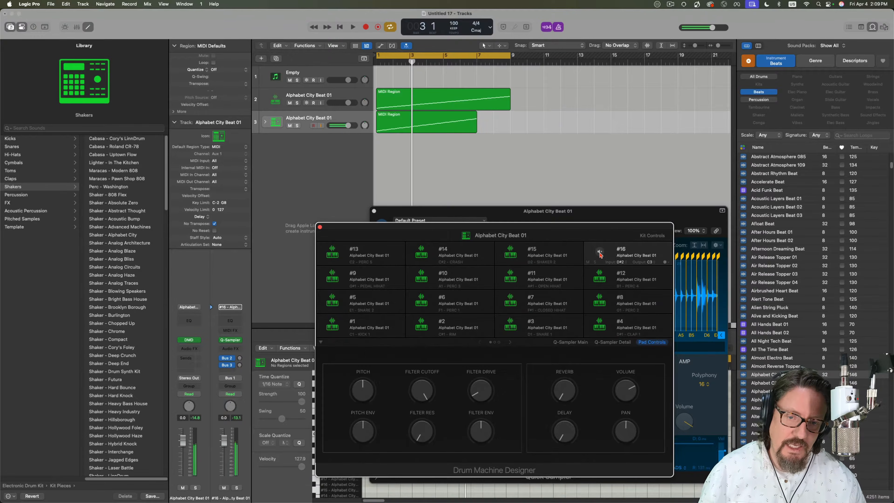
left_click(512, 253)
left_click(423, 254)
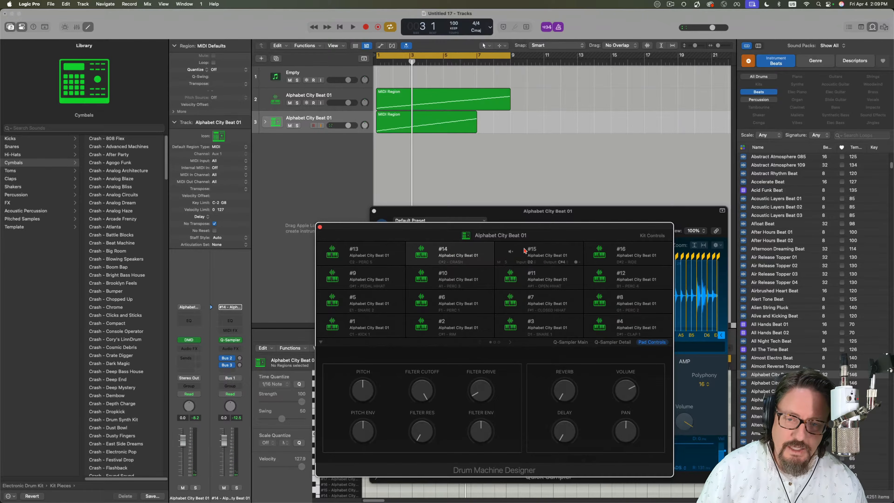
left_click(576, 262)
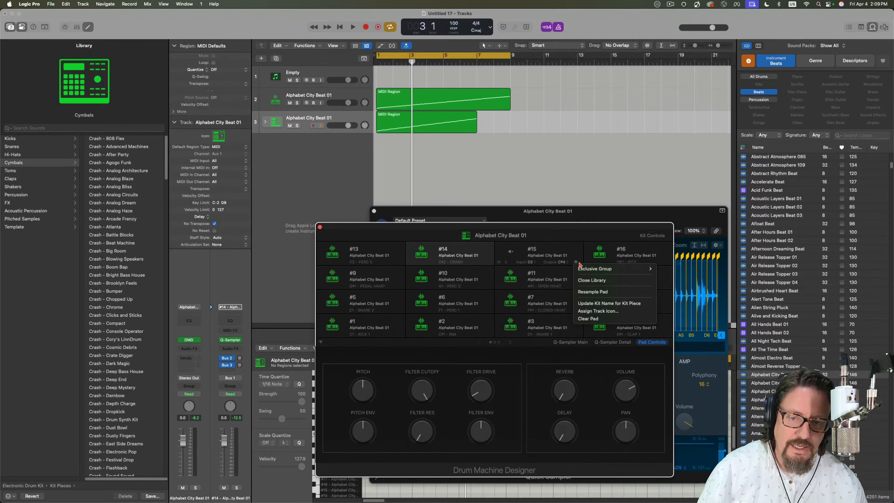
left_click(569, 236)
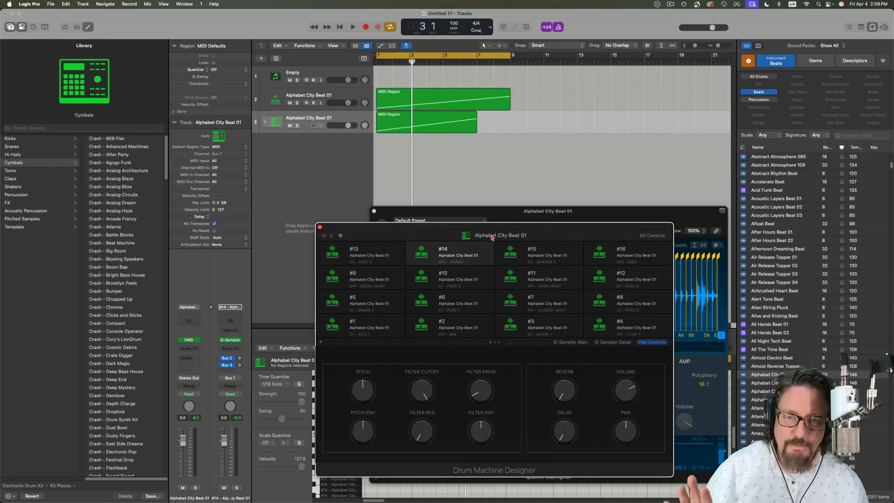
Step: Close the Drum Machine Designer and Quick Sampler windows, and briefly toggle mute on the Drum Machine Designer track
left_click(320, 228)
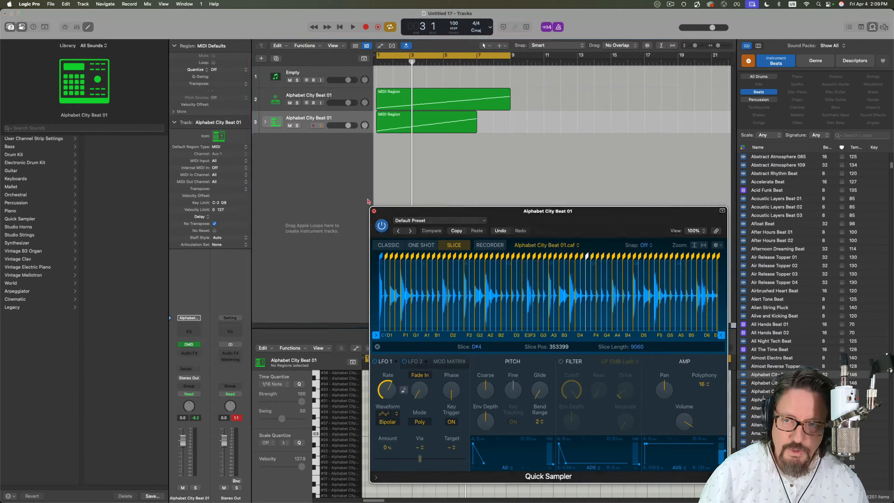
left_click(374, 211)
left_click(290, 126)
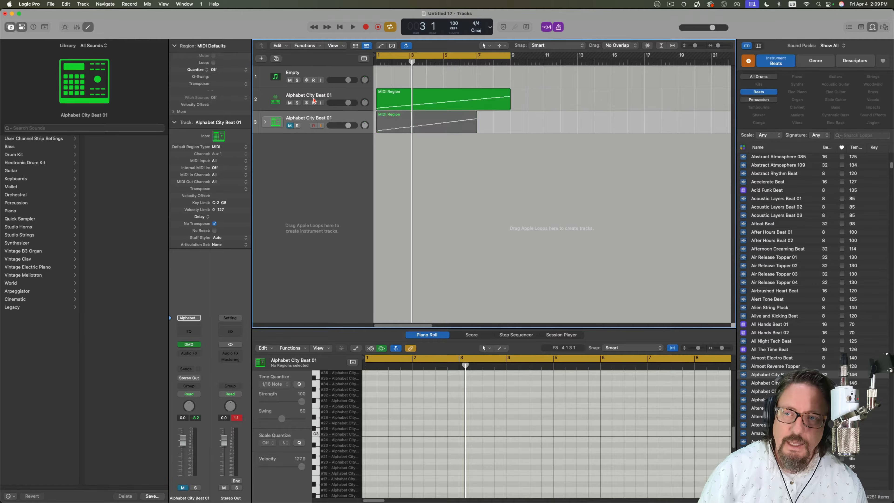
left_click(288, 126)
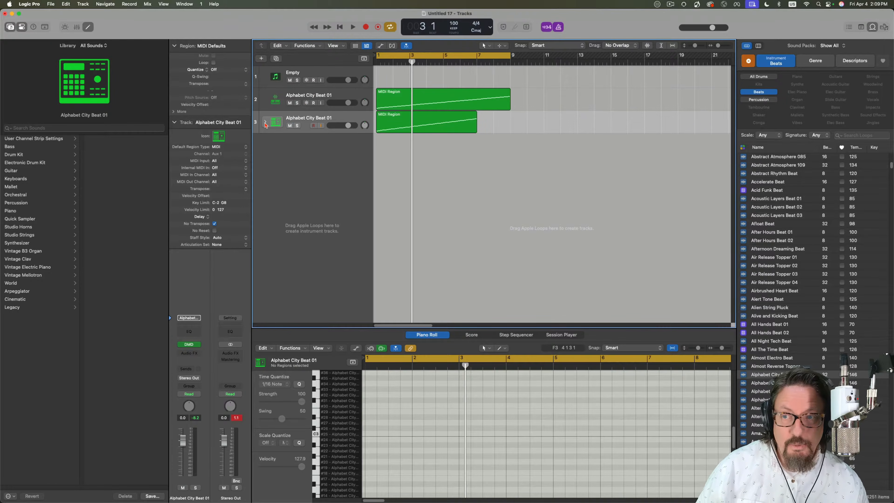
Step: Expand the Drum Machine Designer track stack, look through the individual slice subtracks #1 to #4, and collapse it
left_click(265, 122)
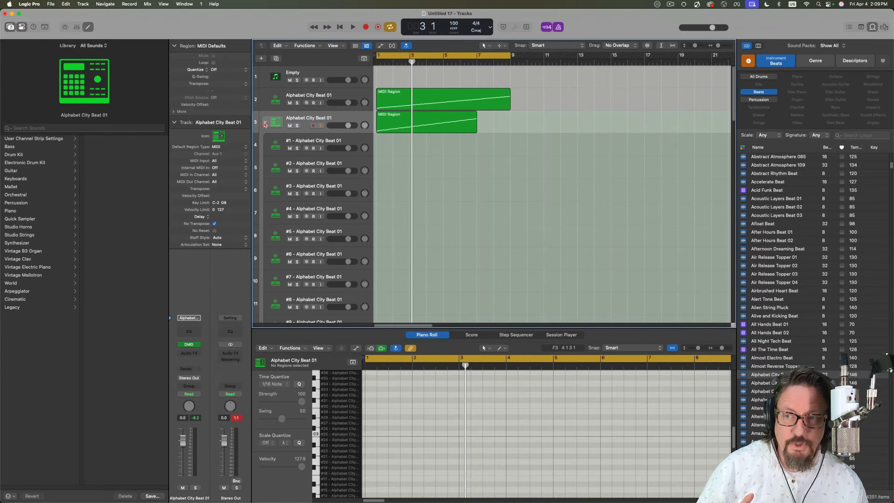
left_click(318, 143)
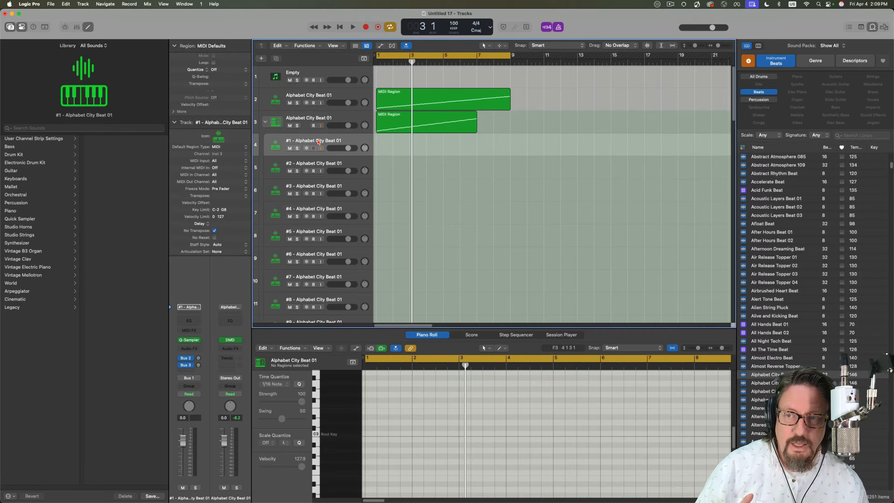
left_click(318, 164)
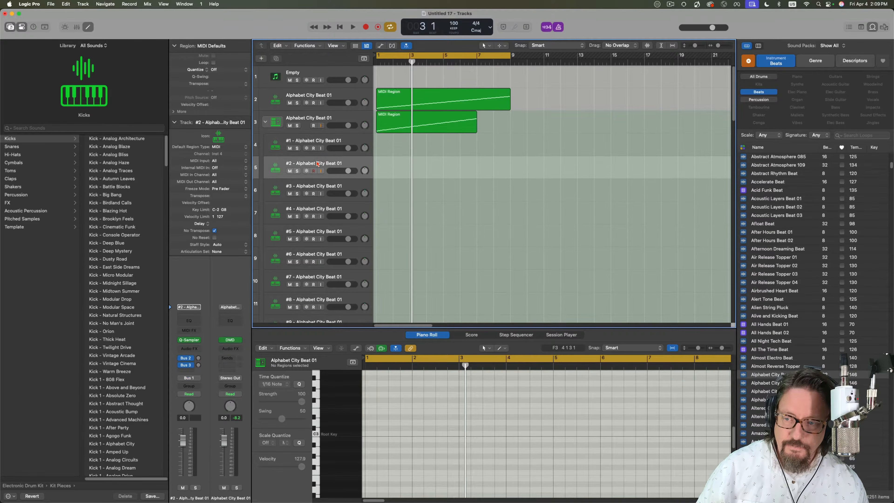
left_click(315, 187)
left_click(316, 208)
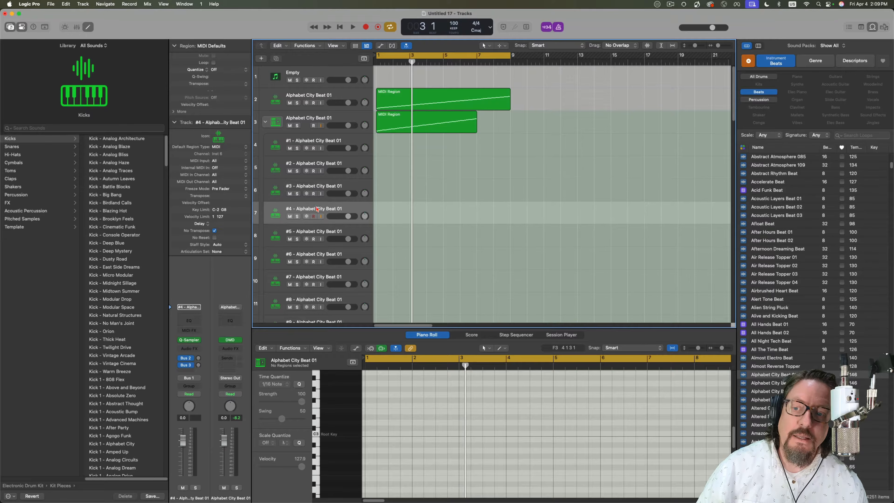
left_click(318, 143)
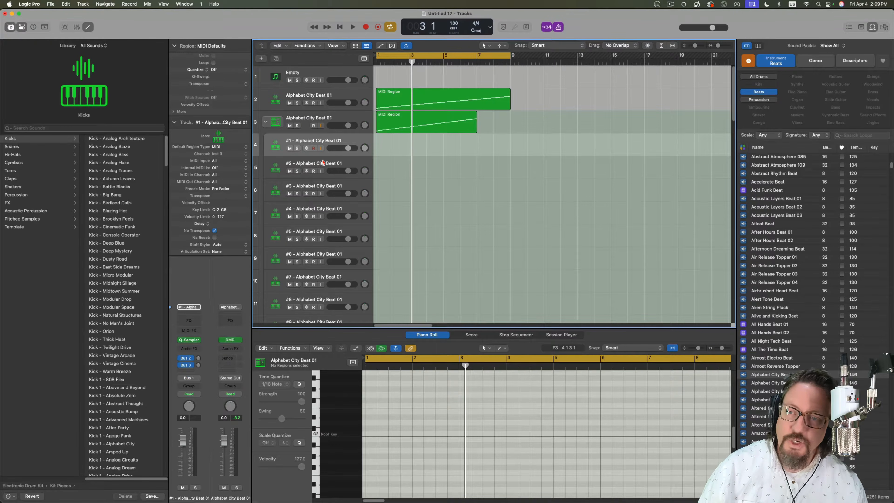
left_click(265, 123)
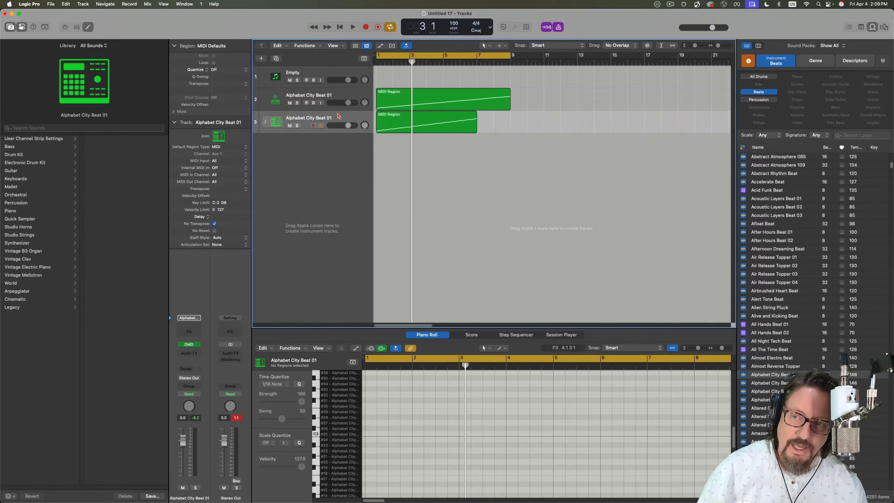
Step: With the Drum Machine Designer track muted, delete the MIDI region from the Quick Sampler track and return the playhead to the start
left_click(297, 96)
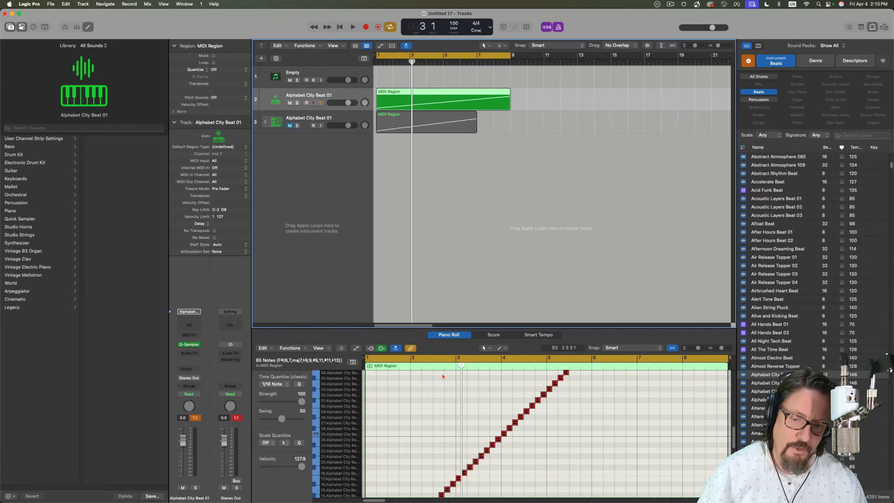
left_click_drag(501, 329, 478, 307)
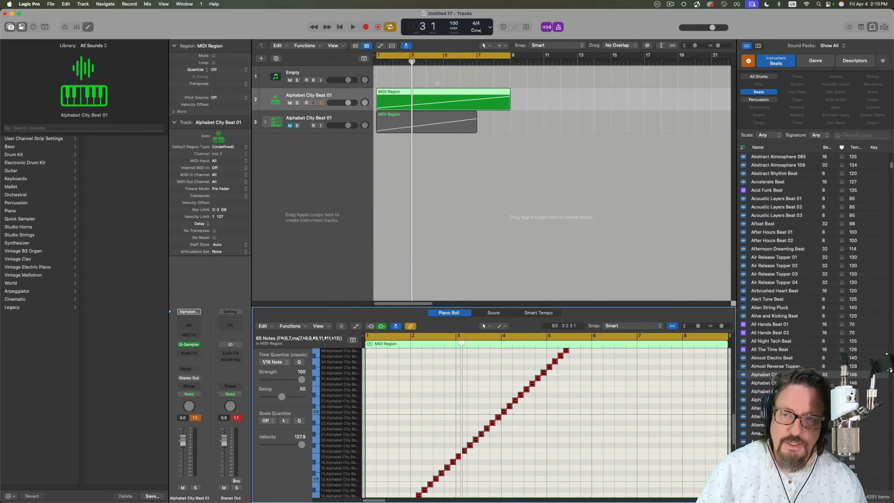
left_click(398, 94)
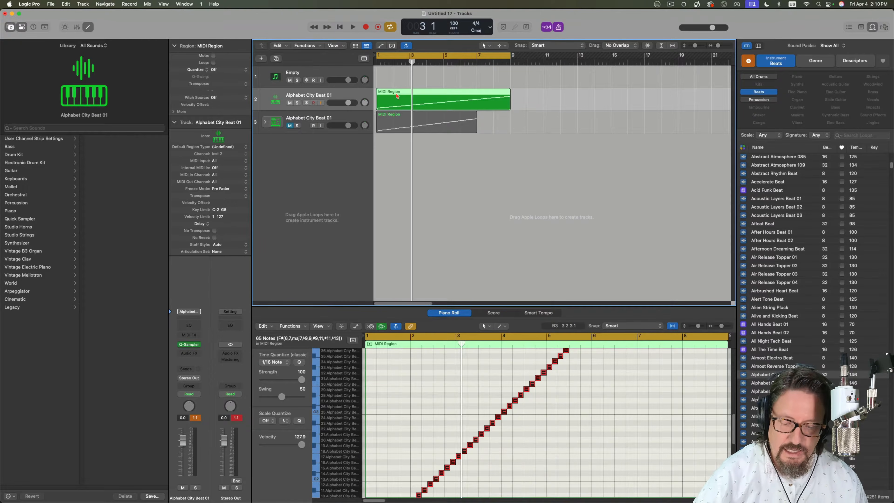
key("Delete")
key("Return")
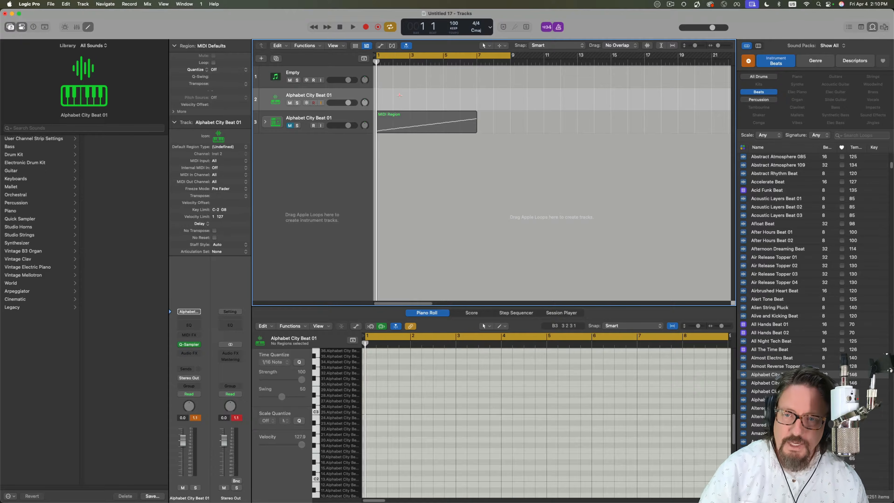
Step: Show the Quick Sampler track in an enlarged Step Sequencer and create a pattern by enabling step 1 of the first slice row
left_click(516, 313)
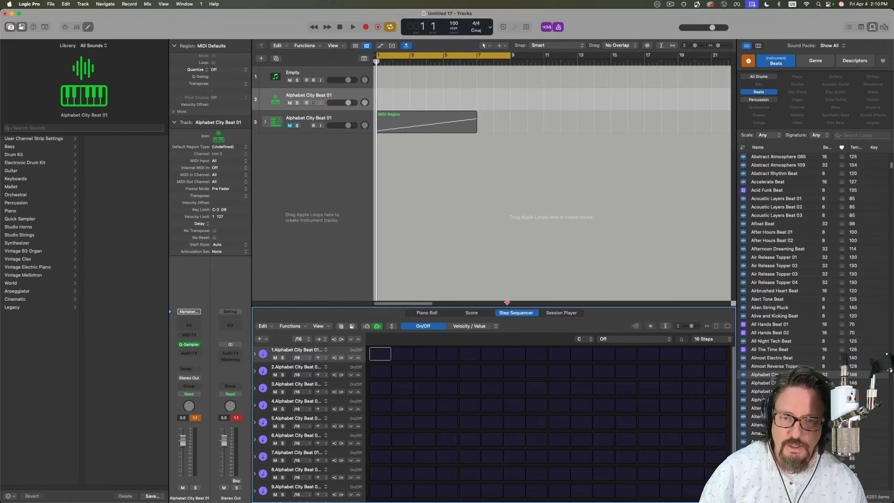
left_click_drag(506, 306, 510, 196)
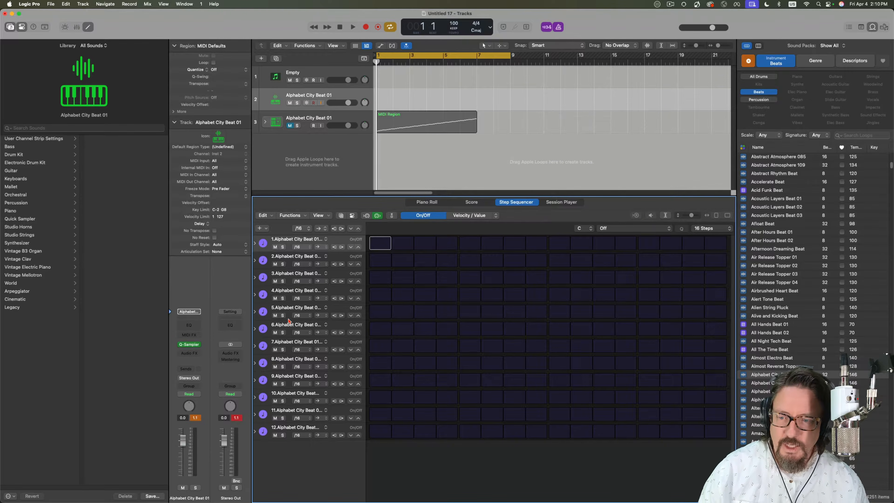
left_click(381, 246)
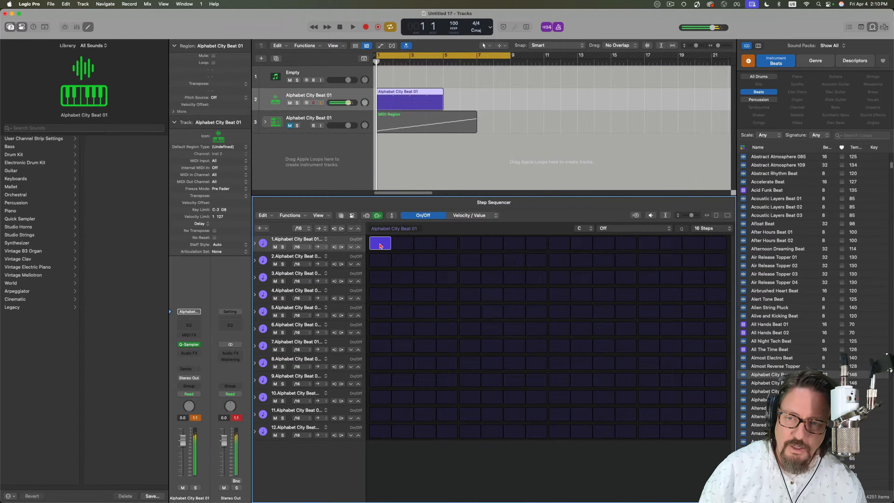
Step: Audition the first three slices by toggling their steps, leaving only step 1 of the third row enabled
left_click(496, 241)
left_click(496, 241)
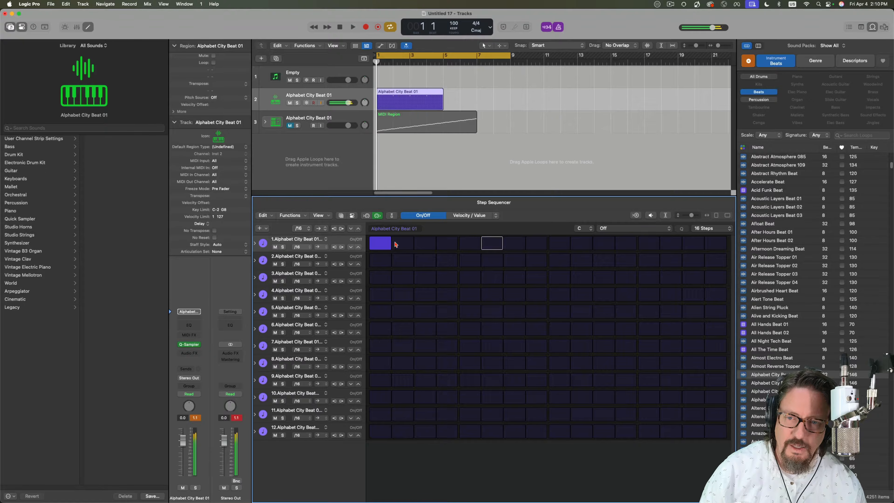
left_click(376, 244)
left_click(381, 261)
left_click(382, 277)
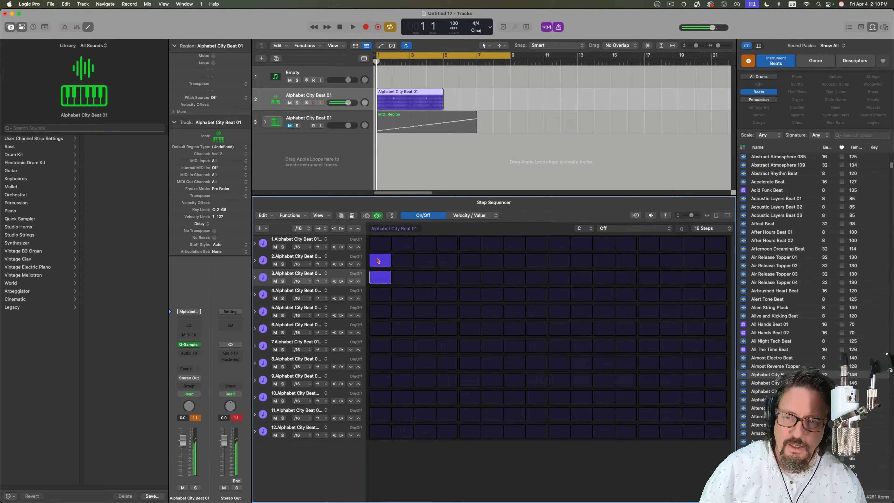
left_click(378, 260)
Step: Audition slices 4 to 12 by enabling step 1 in each row, and clear step 1 from all rows
left_click(382, 296)
left_click(381, 311)
left_click(381, 329)
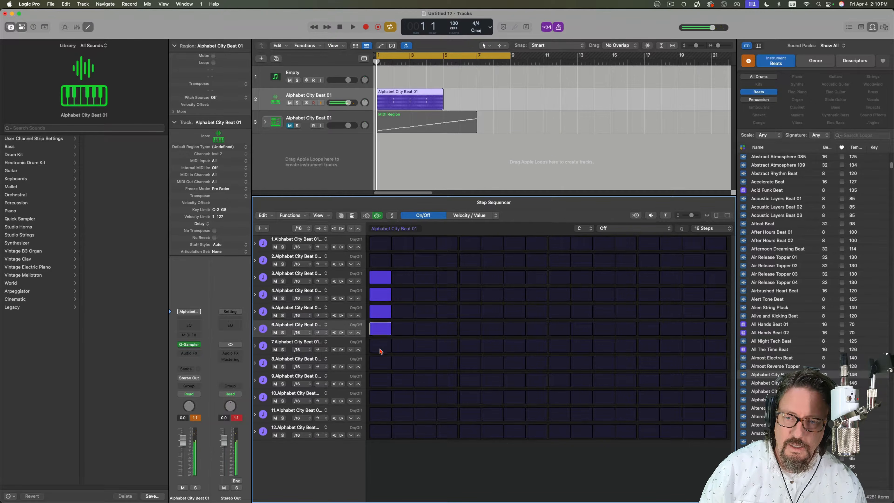
left_click(380, 345)
left_click(380, 362)
left_click(380, 380)
left_click(380, 397)
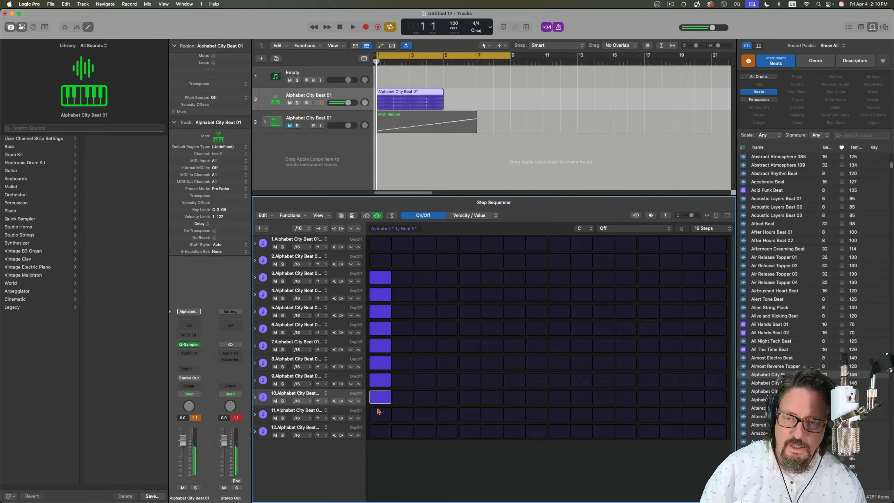
left_click(379, 413)
left_click(379, 426)
left_click_drag(379, 431, 380, 278)
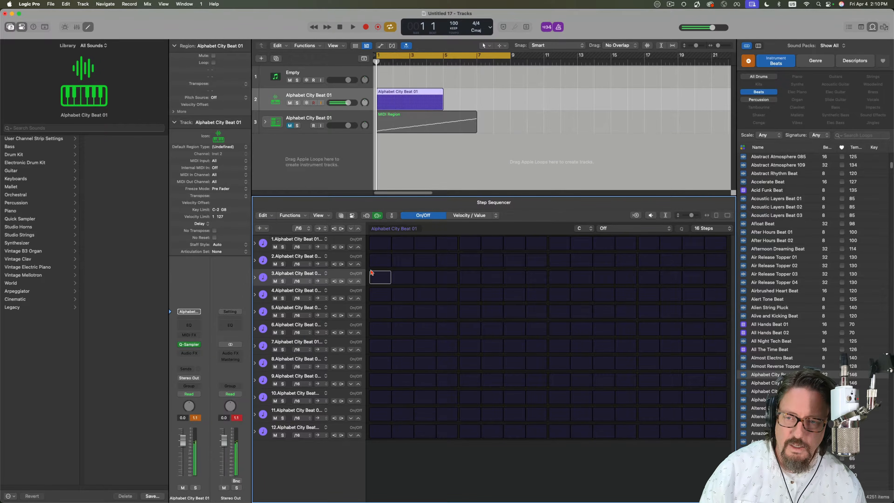
Step: Enable step 1 in the first slice row and all 16 steps in the second slice row
left_click(381, 242)
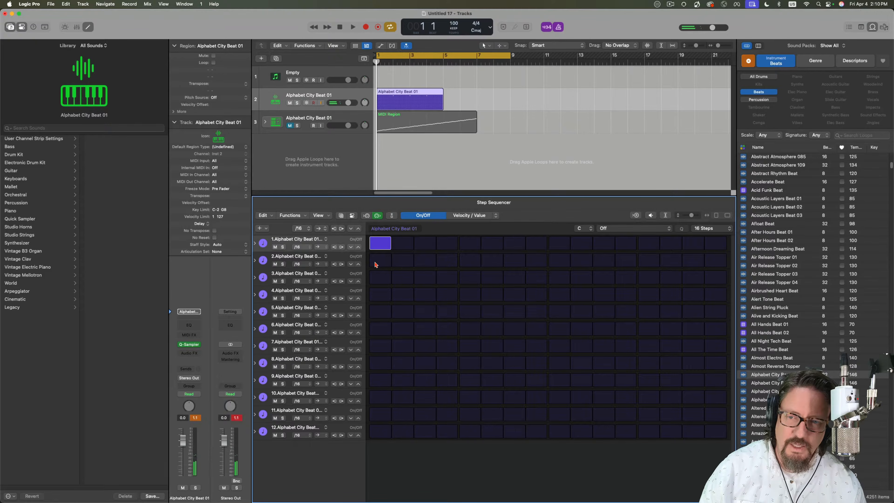
left_click_drag(376, 264, 711, 264)
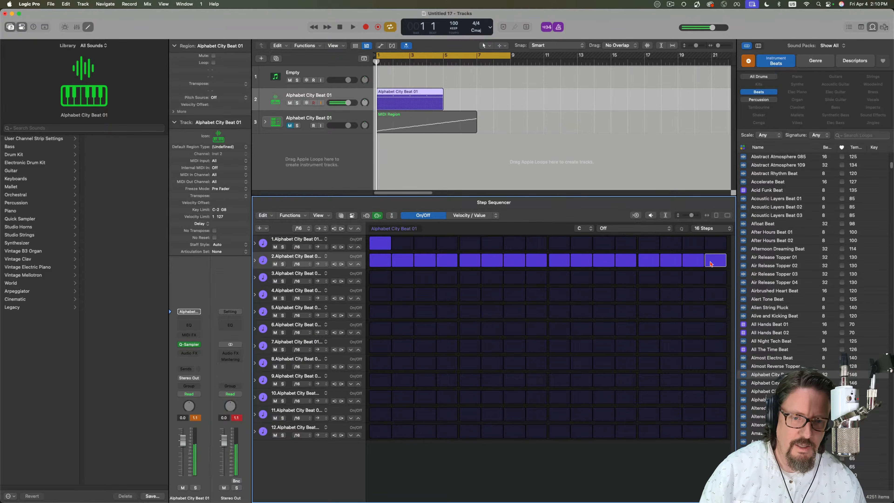
Step: Expand the second slice row, change its Tie subrow to Repeat, and raise the repeats on step 15 and to 11 on step 16
left_click(255, 261)
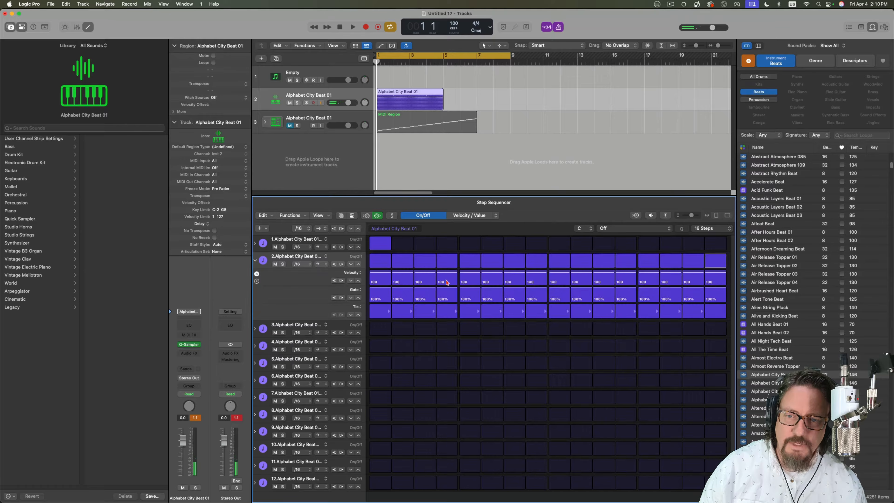
left_click(356, 309)
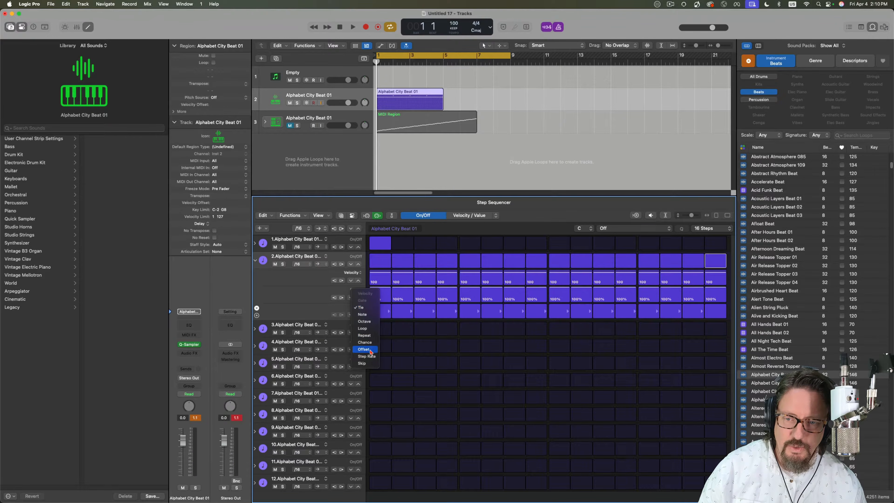
left_click(364, 336)
left_click_drag(715, 315, 696, 315)
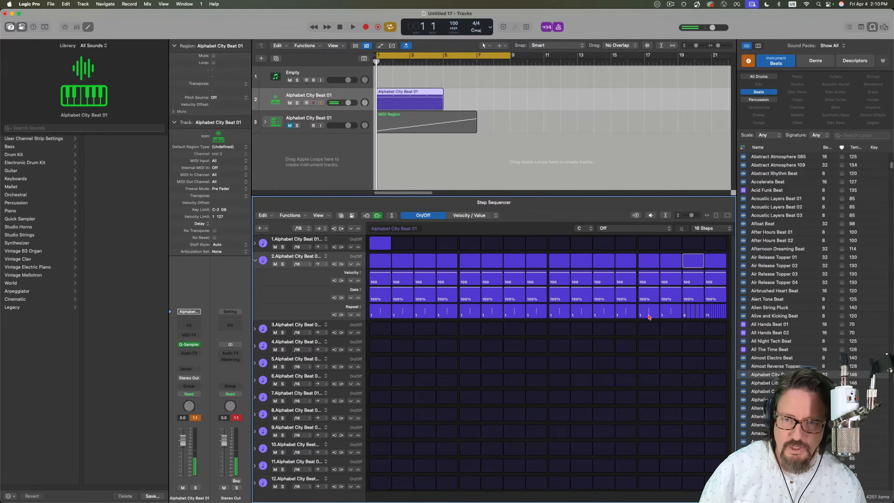
Step: Play the pattern, enable step 7 in the first slice row, and stop playback
key("space")
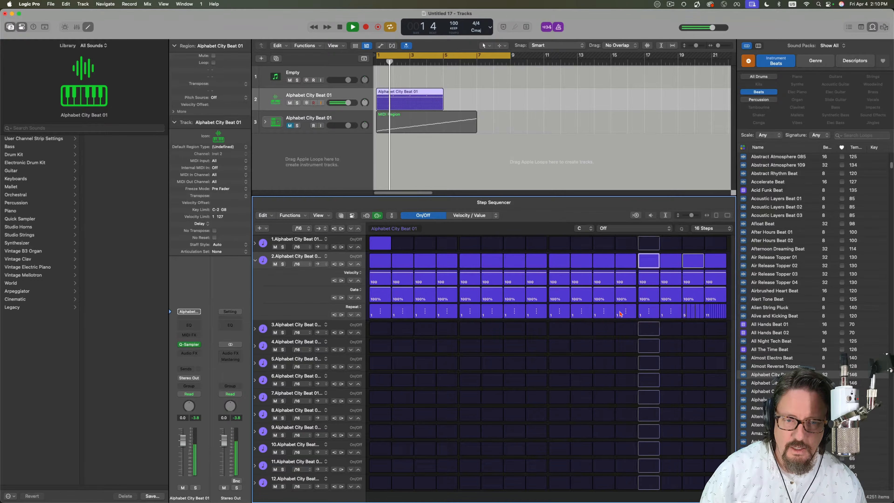
left_click(516, 244)
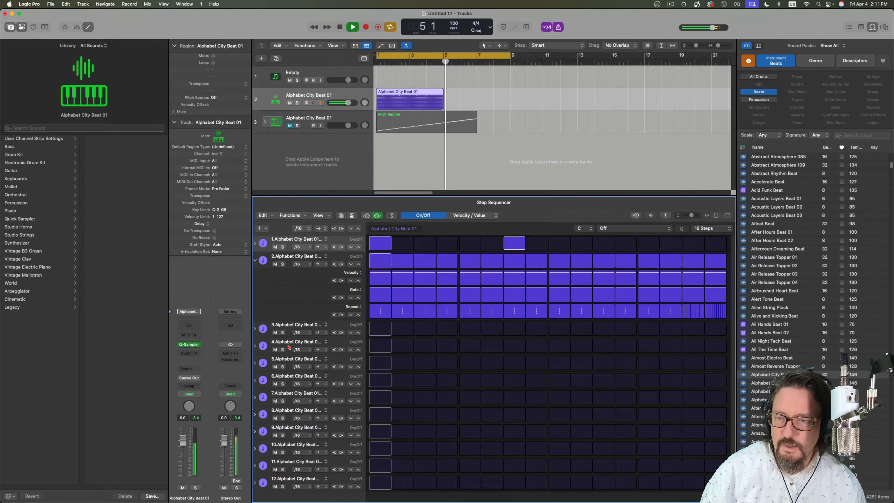
key("space")
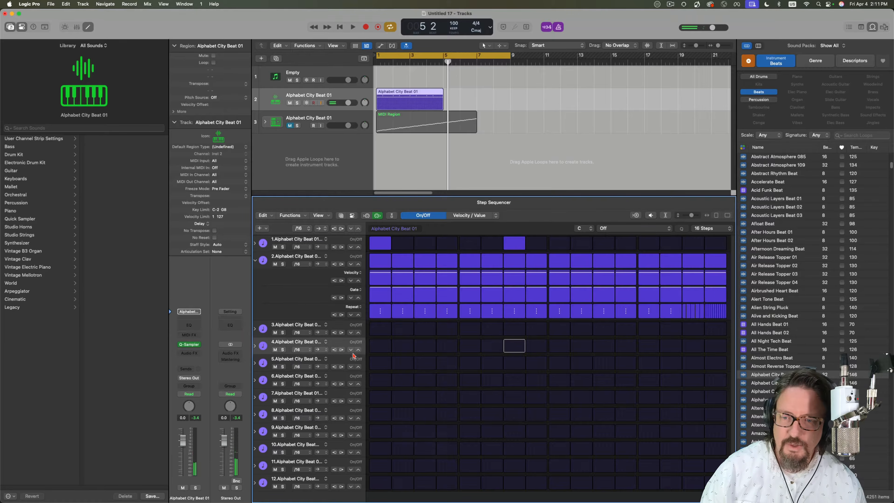
Step: Open the Quick Sampler on the sliced beat track and examine the recording input sources in Recorder mode
left_click(495, 99)
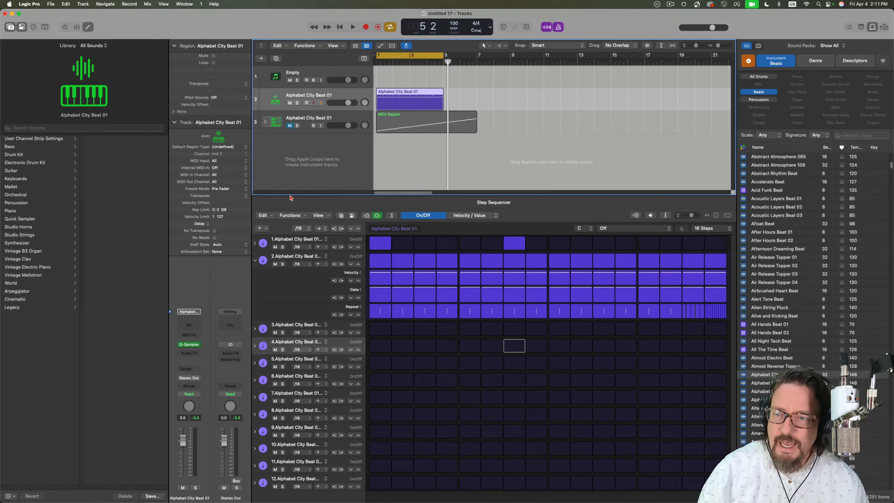
left_click(189, 344)
left_click_drag(595, 226, 557, 89)
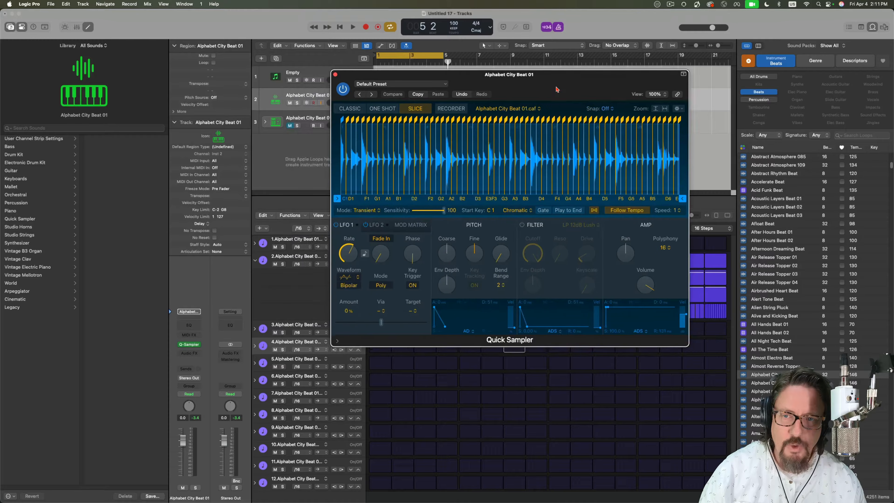
left_click(454, 109)
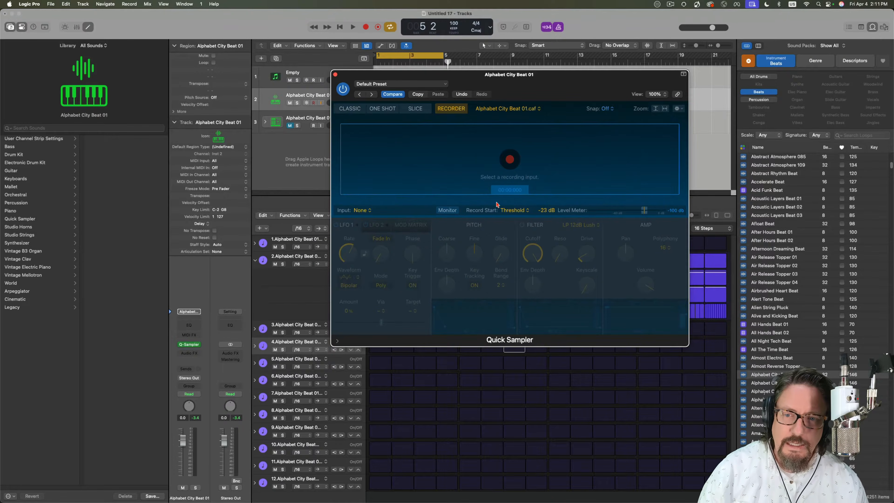
left_click(366, 211)
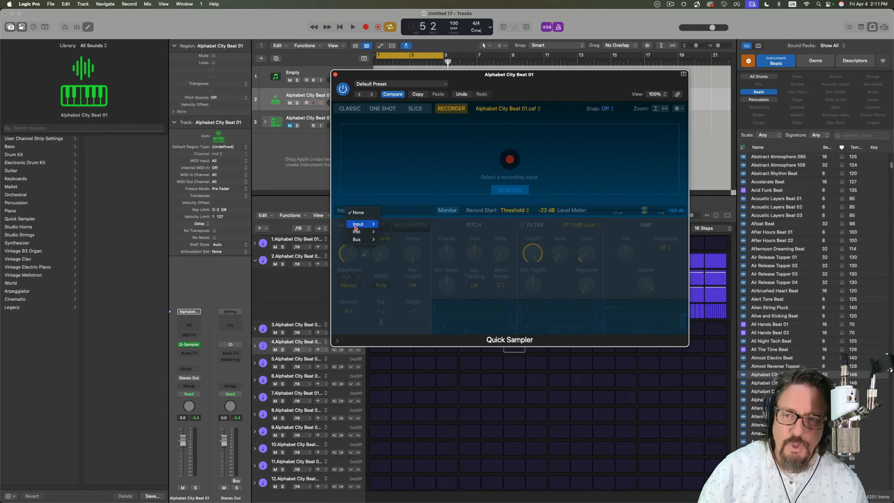
mouse_move(370, 236)
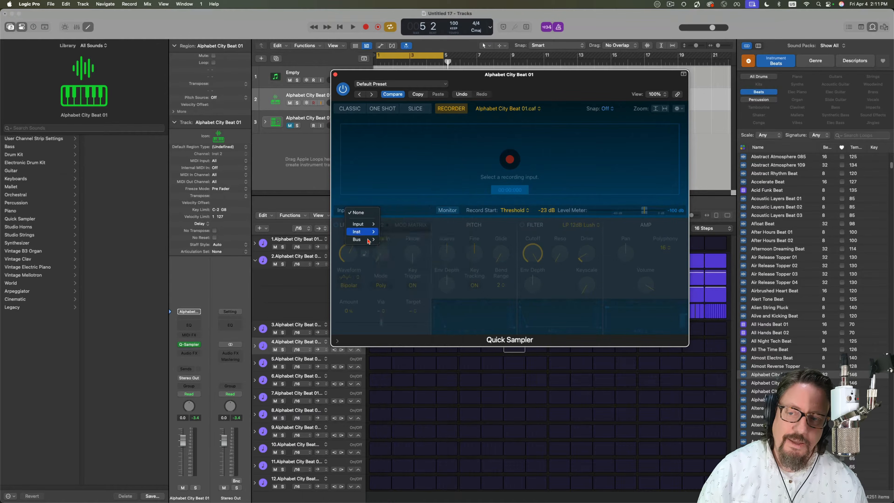
left_click(439, 222)
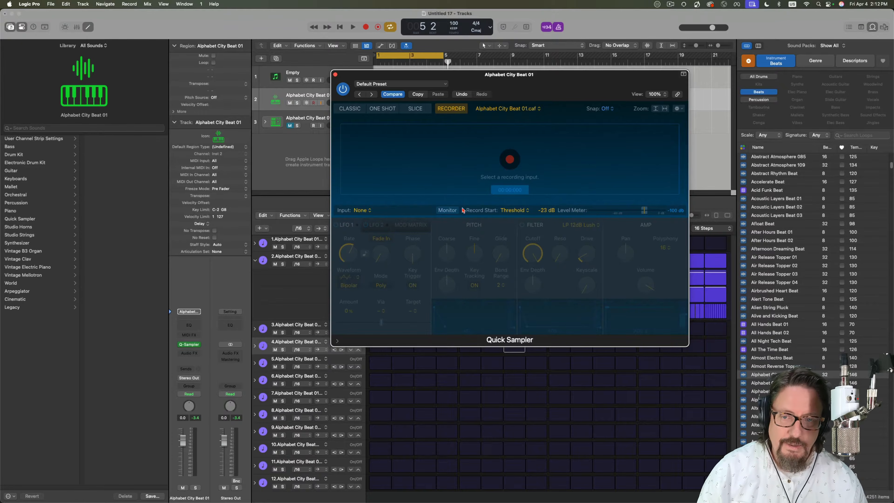
Step: Return the sampler to Slice mode, look over its LFO and modulation matrix settings, and close the plug-in
left_click(418, 110)
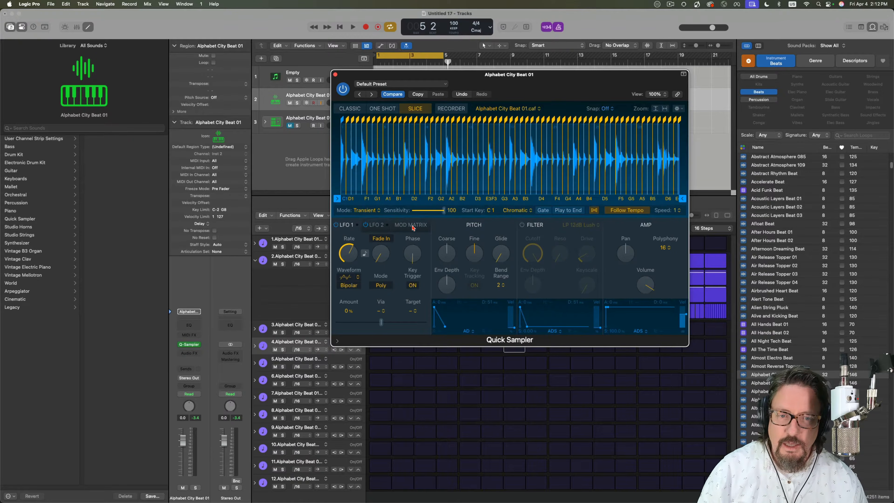
left_click(374, 227)
left_click(406, 227)
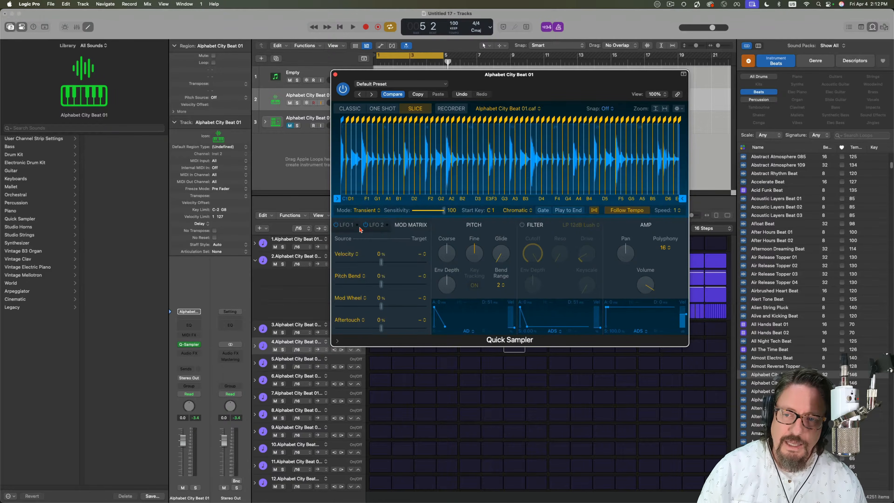
left_click(348, 227)
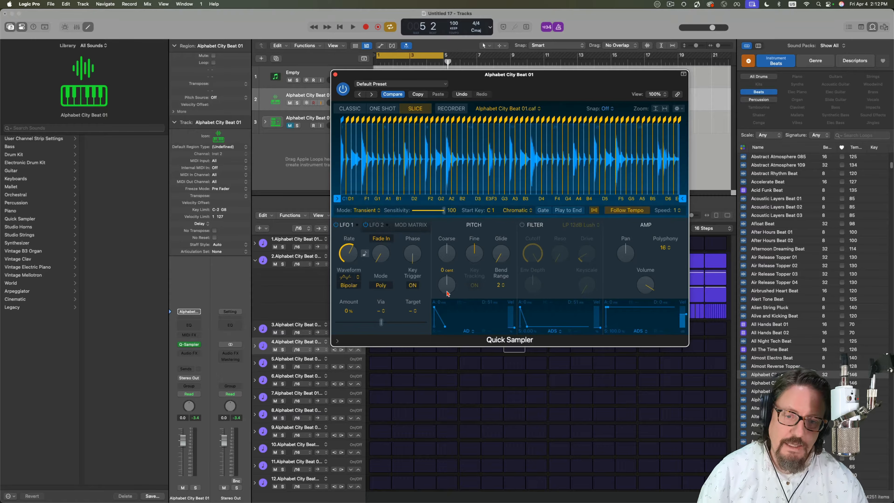
left_click(336, 76)
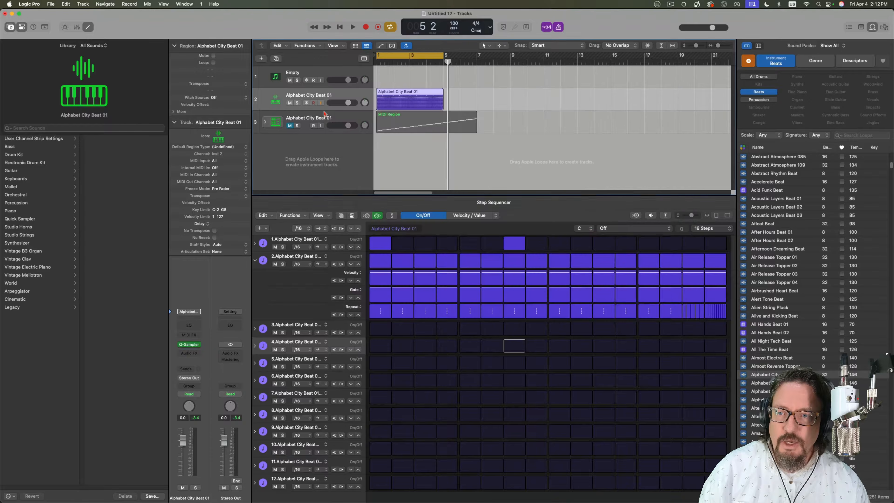
Step: Mute the Quick Sampler beat track and load a stereo Quick Sampler on the Empty track
left_click(289, 102)
left_click(312, 74)
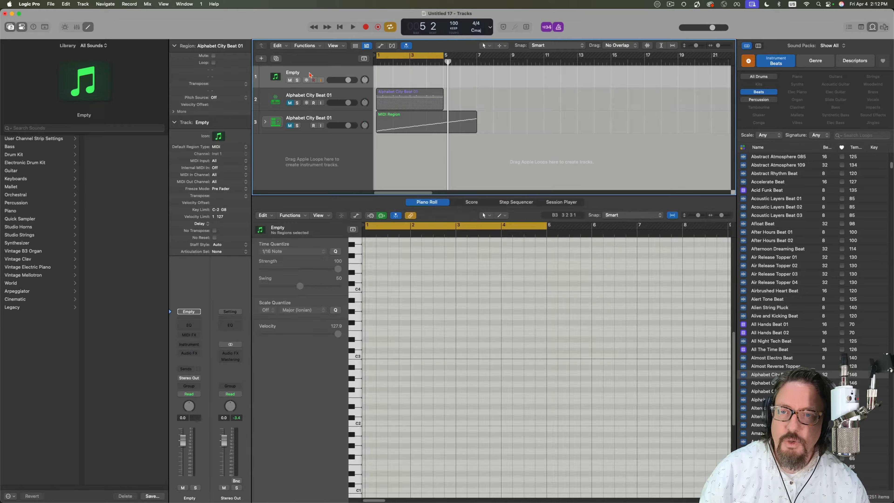
left_click(192, 345)
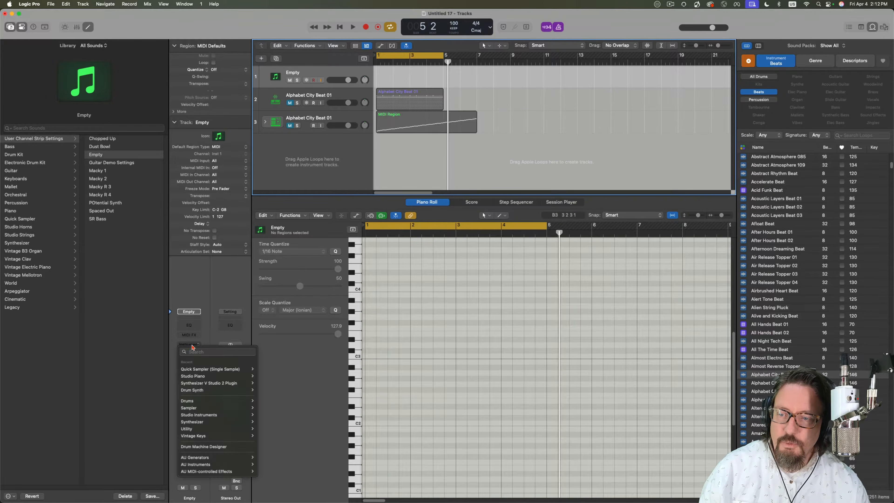
mouse_move(217, 370)
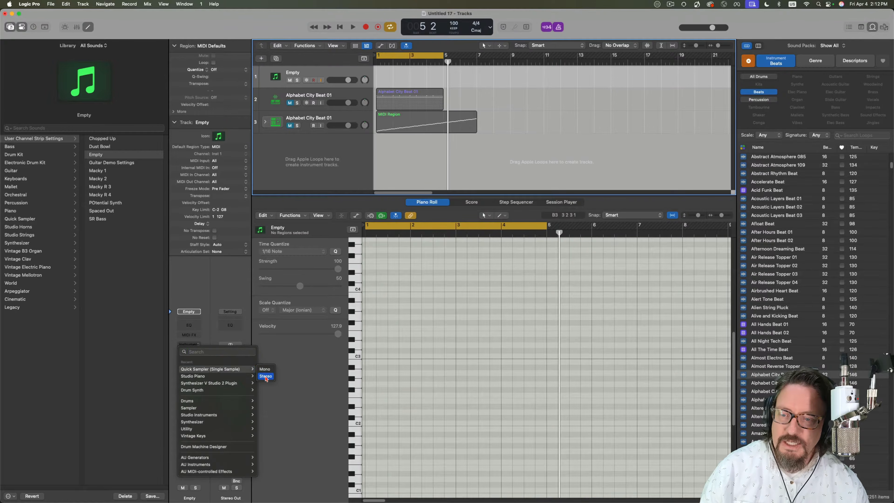
left_click(265, 376)
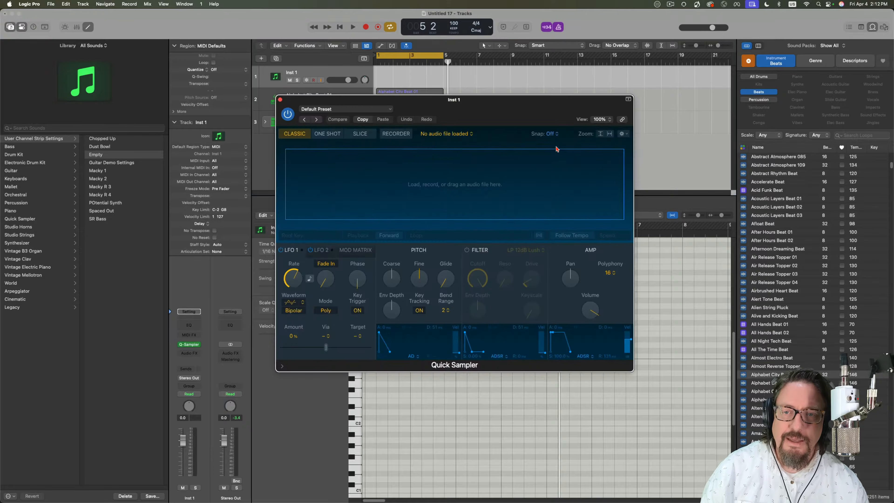
Step: Switch the new Quick Sampler to Recorder mode and record a sample of about four seconds from Input 3
left_click(449, 135)
left_click(517, 100)
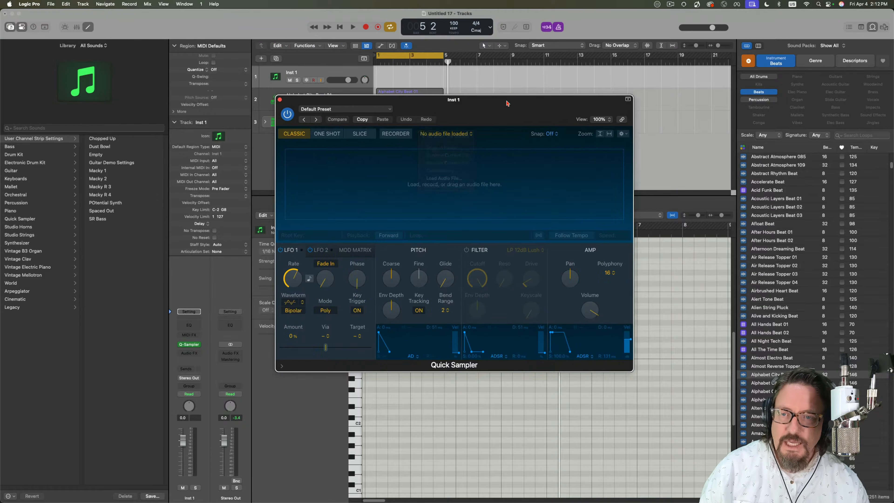
left_click(396, 134)
left_click_drag(497, 106, 527, 85)
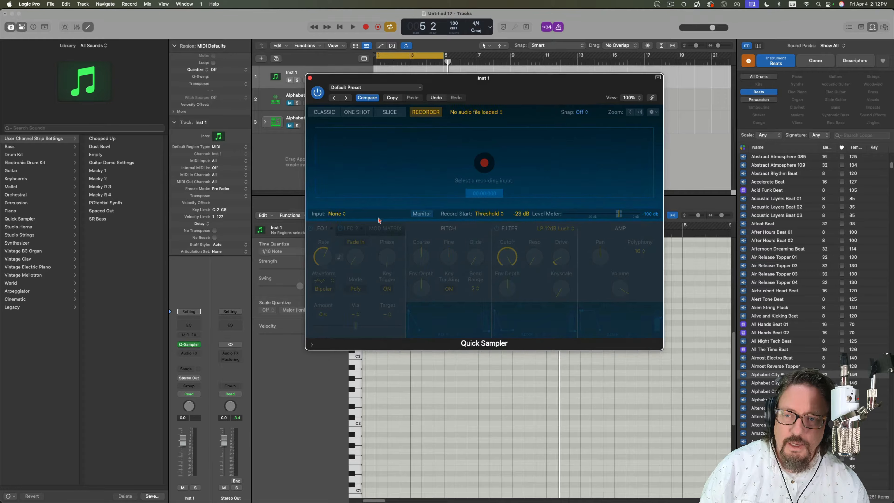
left_click(334, 214)
mouse_move(342, 232)
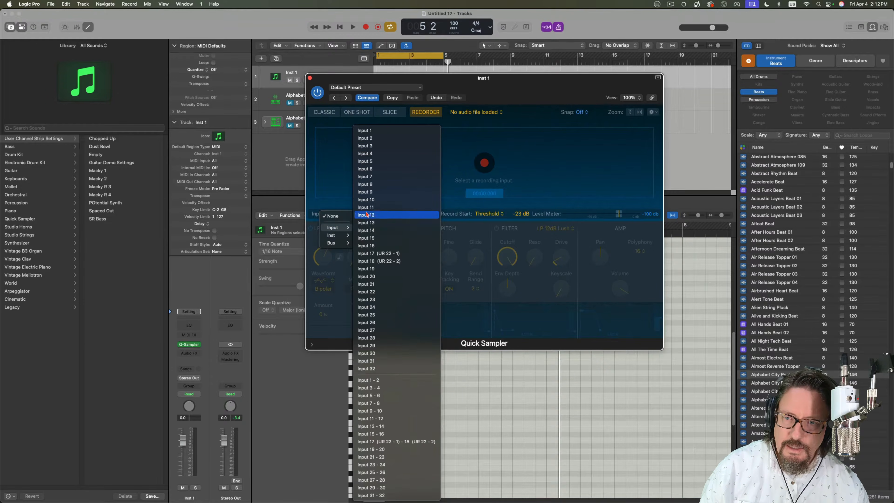
left_click(406, 149)
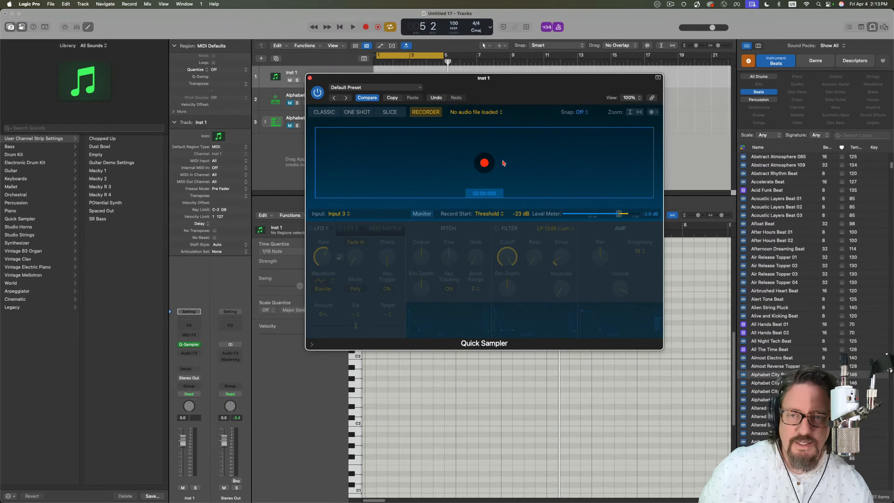
left_click(485, 163)
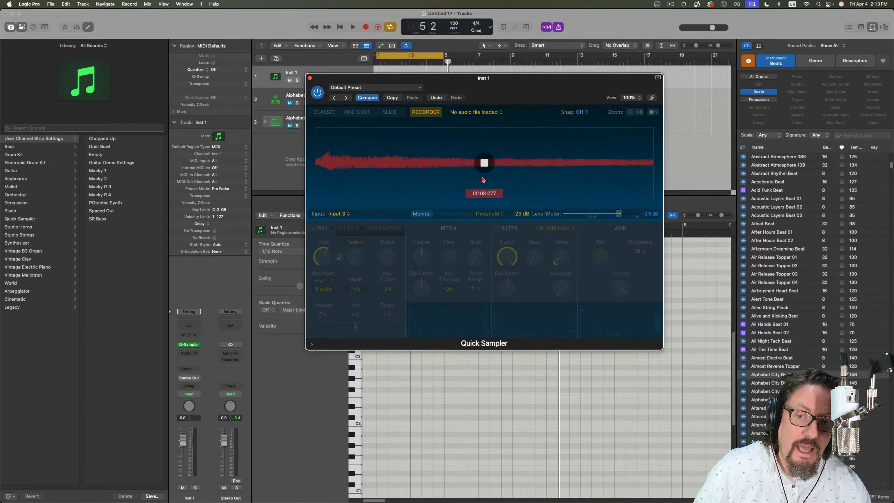
left_click(484, 163)
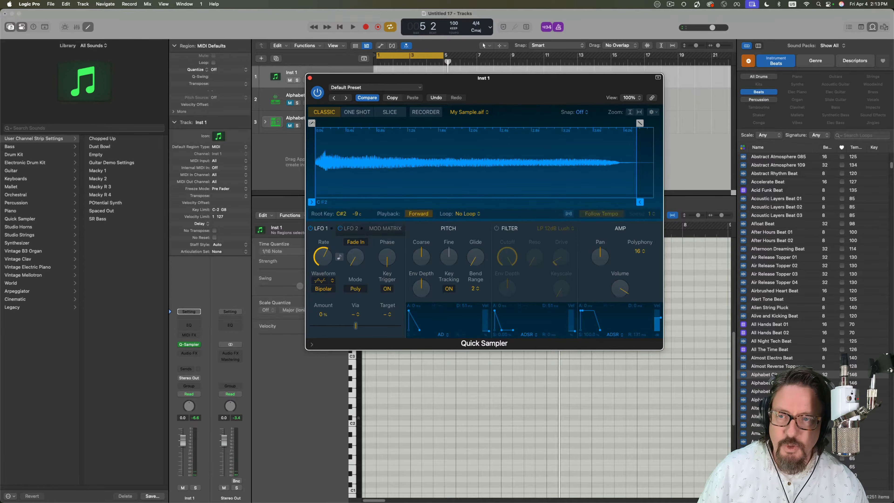
Step: Give the recorded sample a fade-in of about 0.067 s and an end at about 3.999 s, and enable Flex with Follow Tempo
left_click_drag(312, 123, 322, 123)
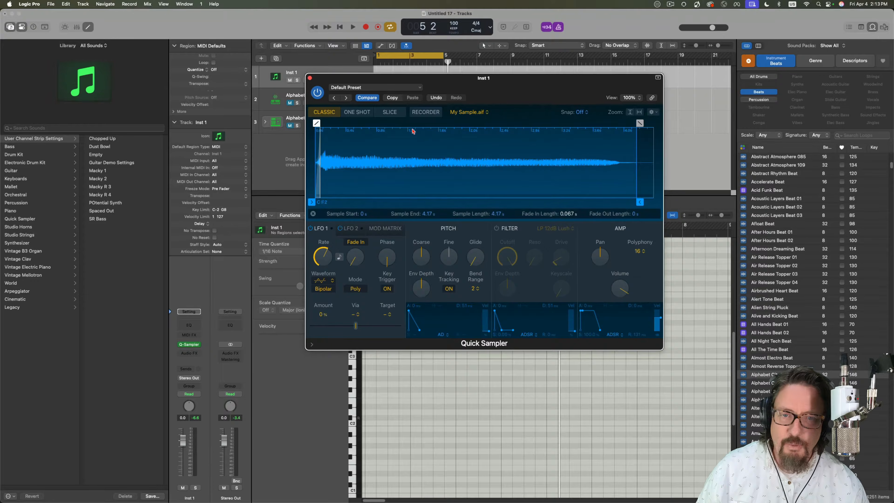
left_click_drag(639, 201, 627, 202)
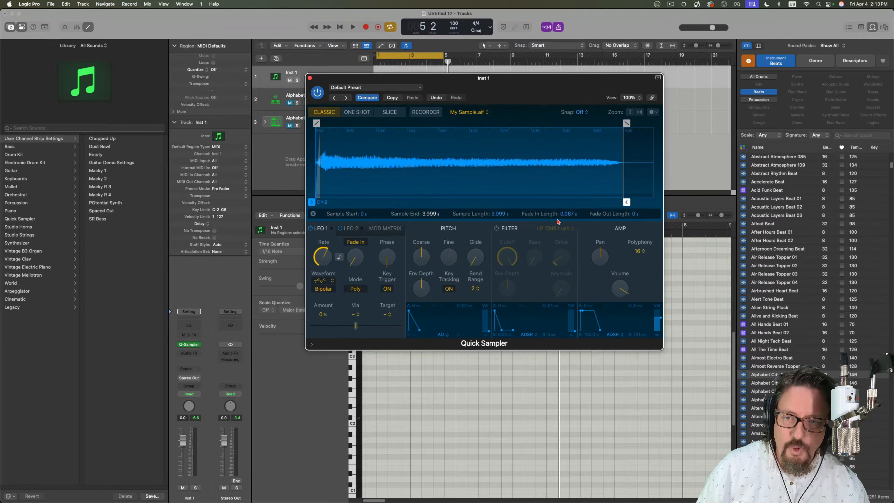
left_click(313, 213)
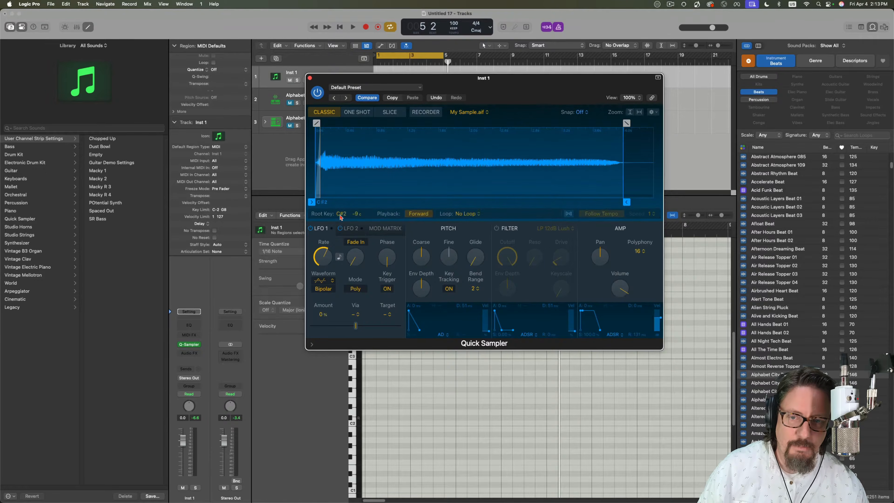
left_click(570, 214)
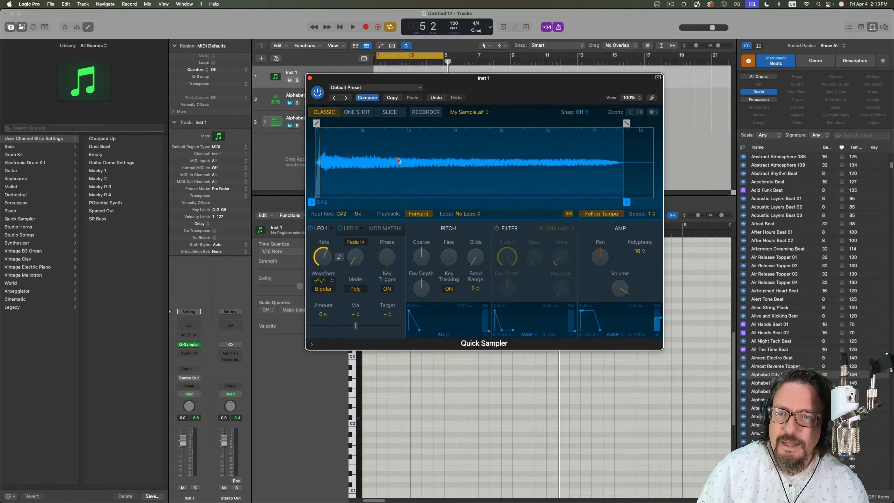
Step: Auto-loop the sample and set its loop crossfade length to about 1 0 186
left_click(653, 112)
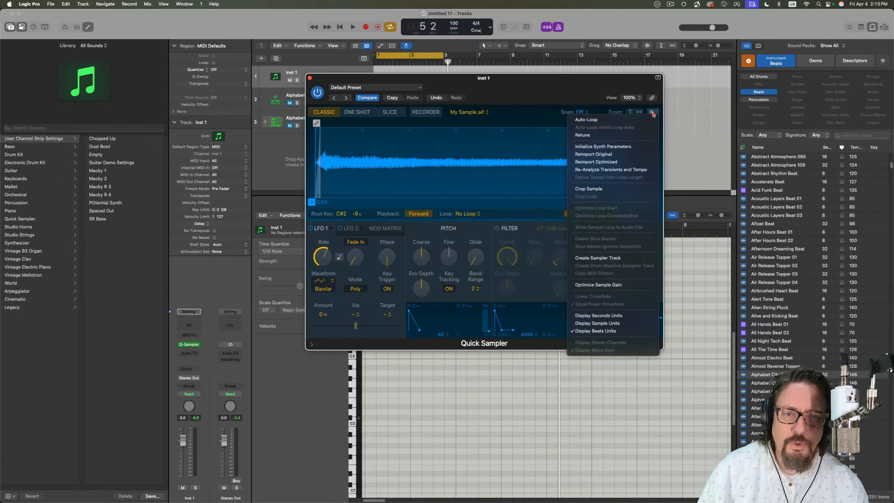
left_click(617, 120)
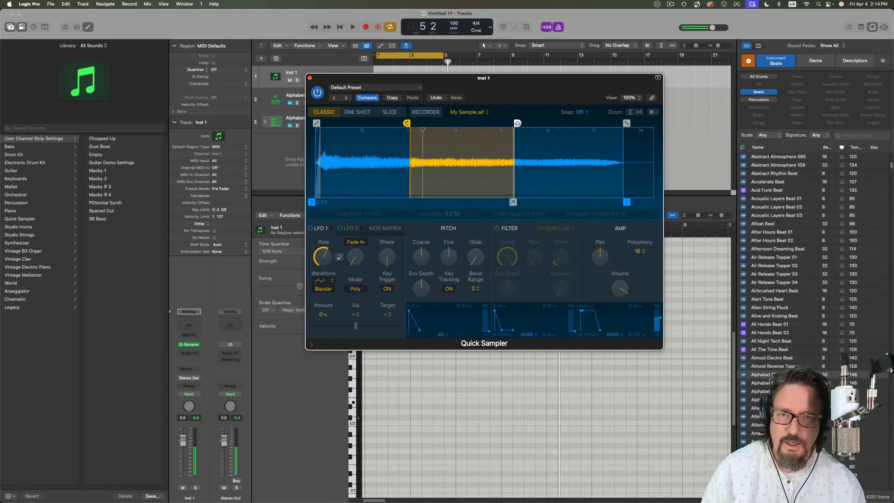
left_click_drag(513, 202, 460, 201)
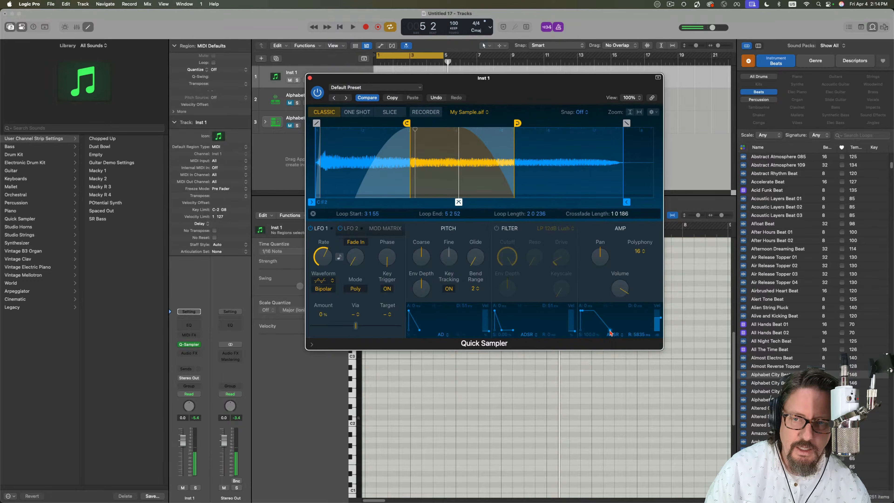
Step: Shorten the amp envelope's release and slightly lengthen its attack
left_click_drag(611, 333, 602, 332)
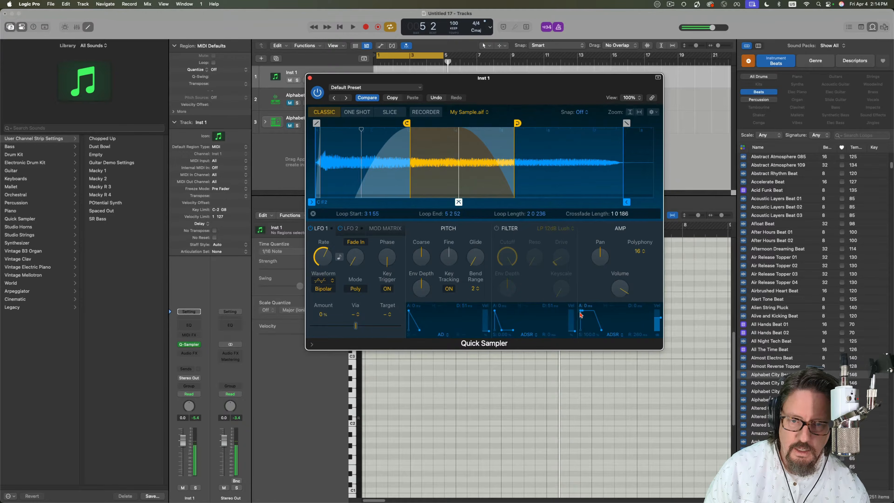
left_click_drag(580, 313, 583, 314)
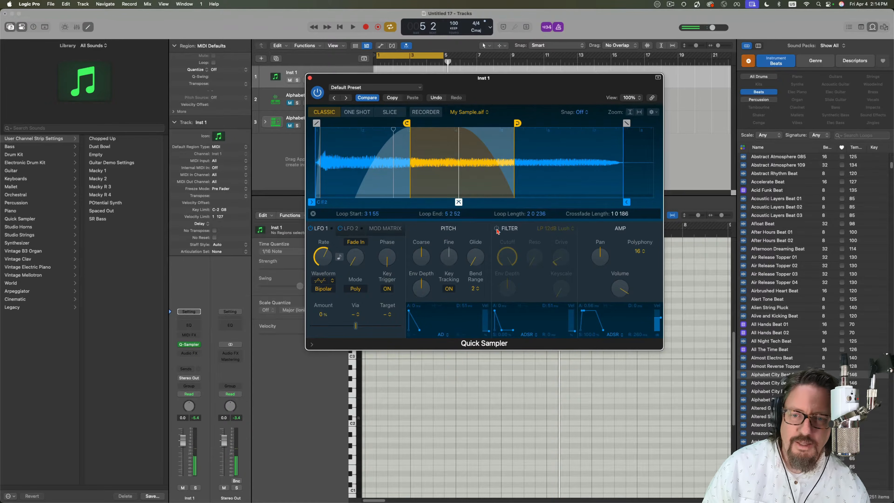
Step: Enable the LP 12dB Lush filter, lower its cutoff, raise resonance and envelope depth, and lengthen the filter envelope's attack
left_click(507, 256)
left_click_drag(507, 256, 508, 293)
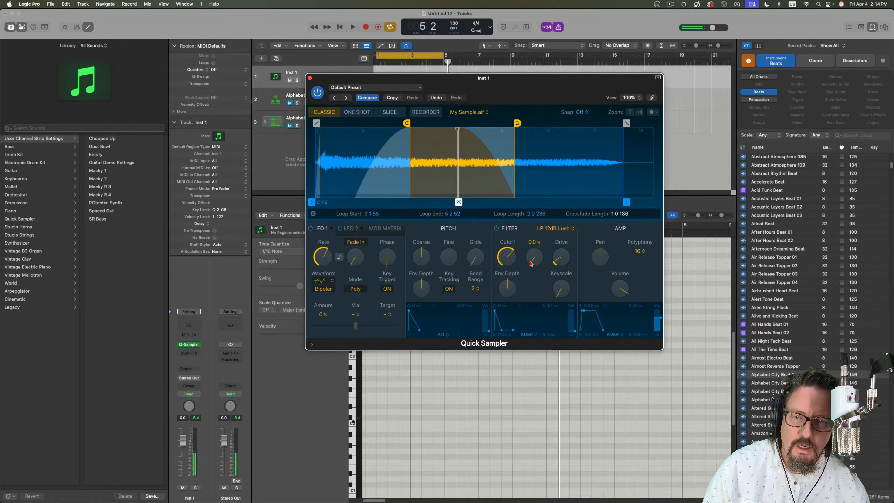
left_click_drag(531, 261, 525, 251)
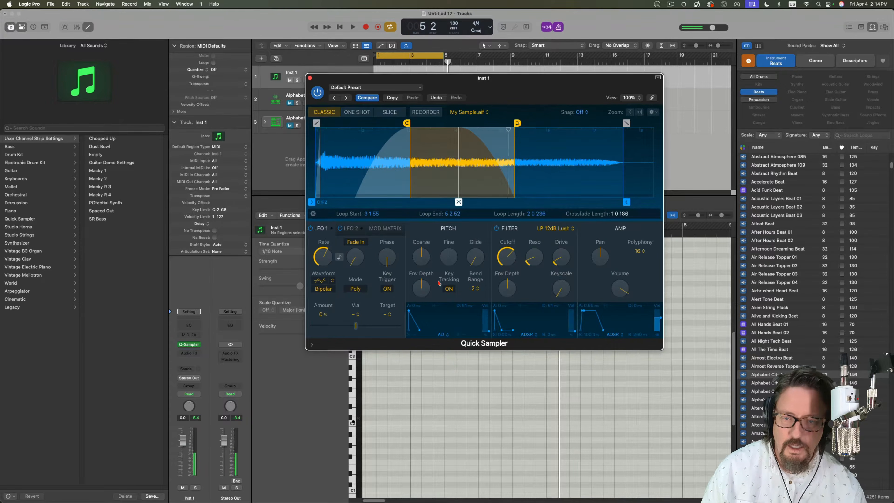
left_click_drag(505, 283, 509, 276)
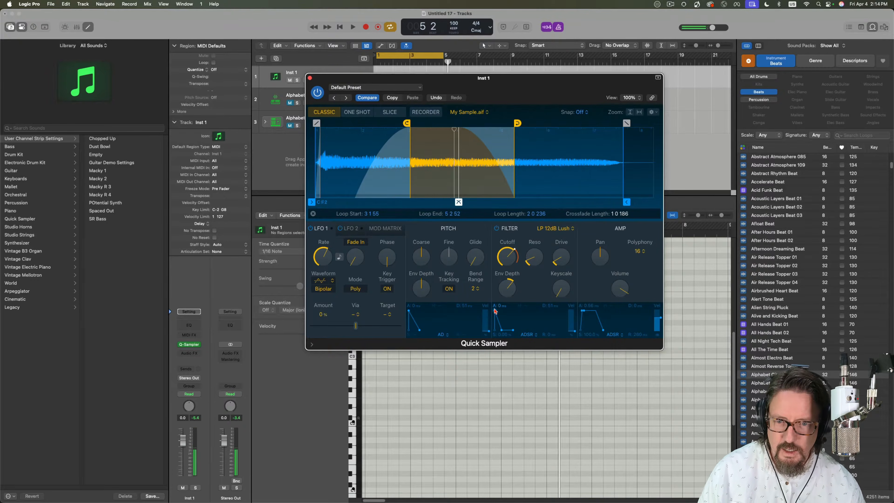
left_click_drag(495, 310, 502, 311)
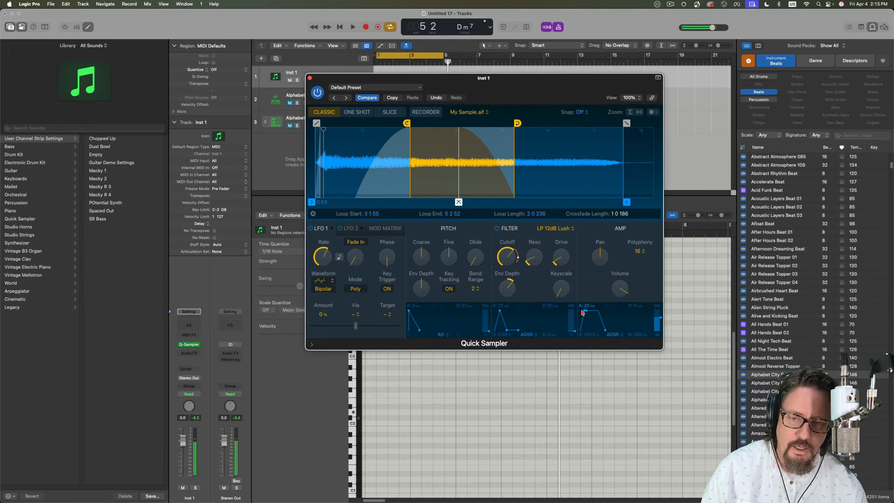
Step: Lengthen the amp envelope's attack further and set the Follow Tempo playback speed to 1/2
left_click_drag(586, 313, 587, 313)
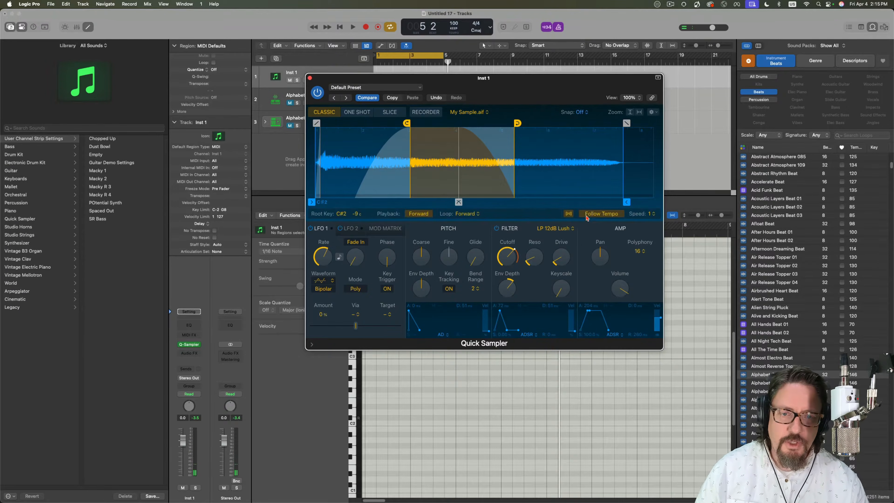
left_click(654, 215)
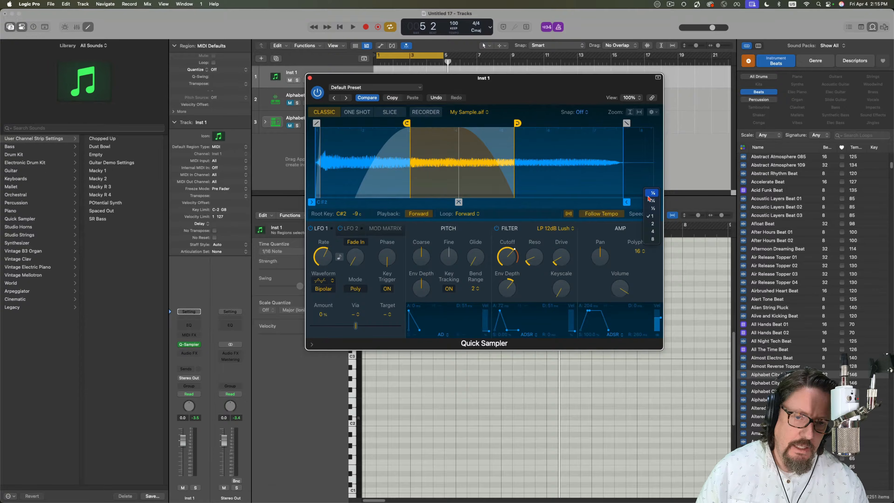
left_click(653, 208)
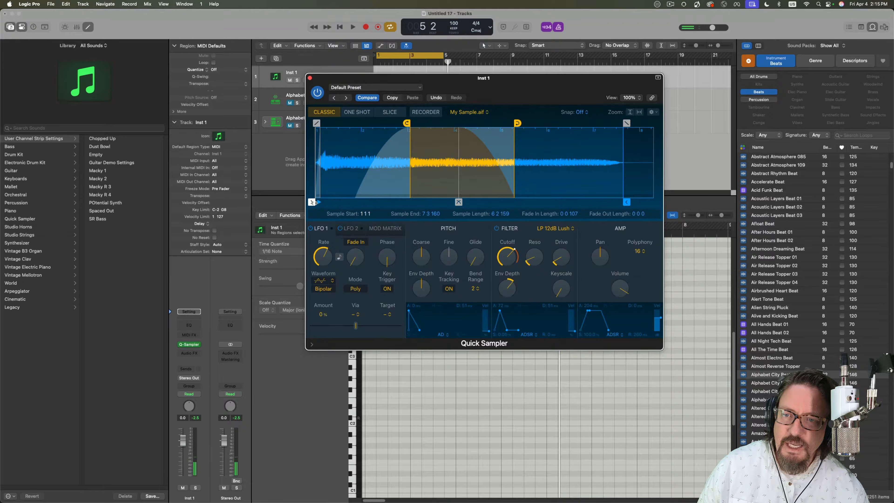
Step: Move the sample start to about 1 2 124 and shorten the fade-in length to about 0 0 39
left_click_drag(314, 202, 331, 200)
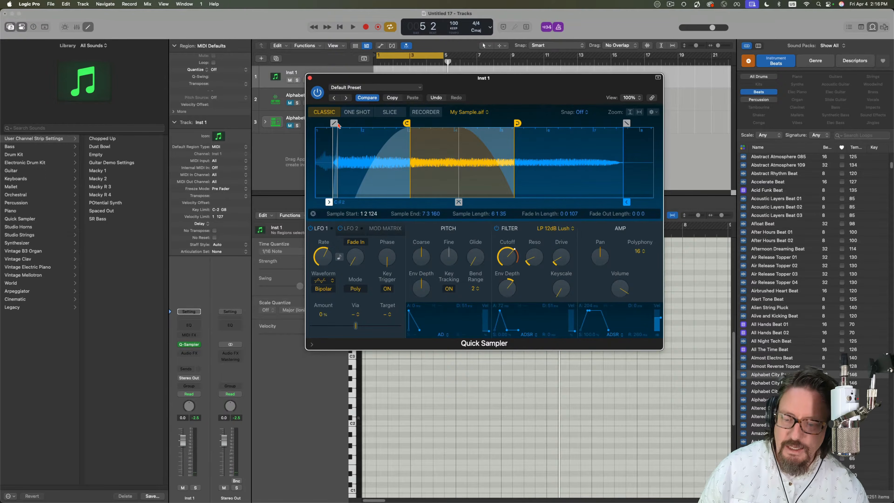
left_click_drag(334, 123, 331, 123)
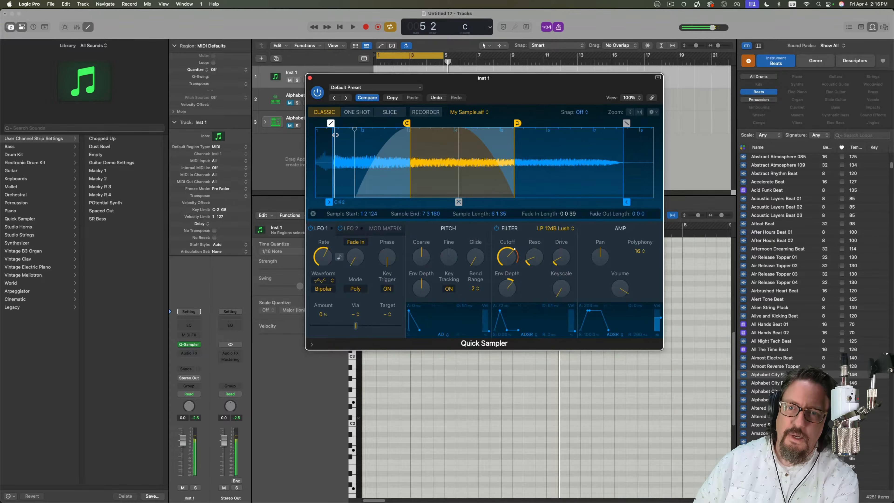
Step: Retune the recorded sample and review the other sample processing and display options
left_click(652, 112)
left_click(626, 136)
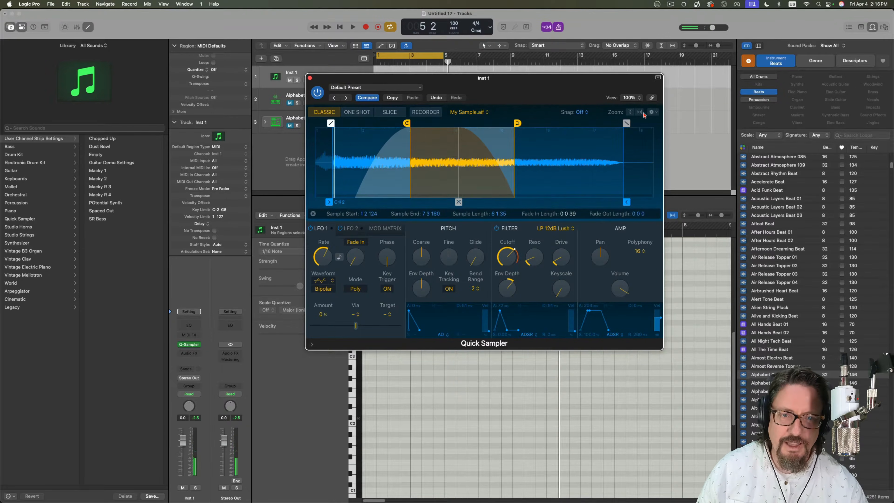
left_click(652, 112)
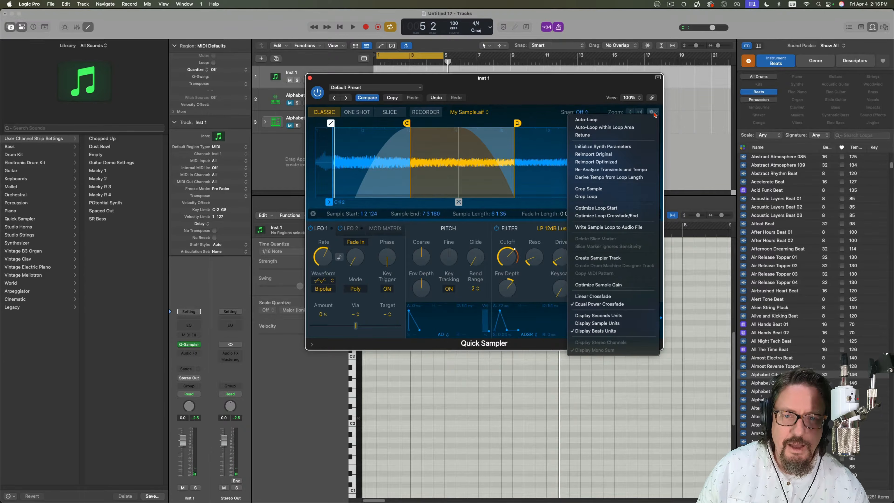
left_click(567, 96)
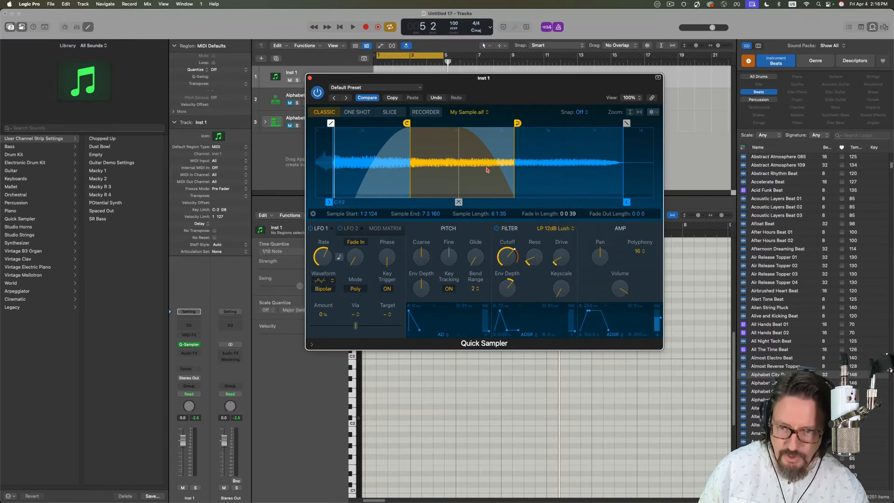
Step: Examine the modulation matrix and the targets available for its Velocity source
left_click(382, 229)
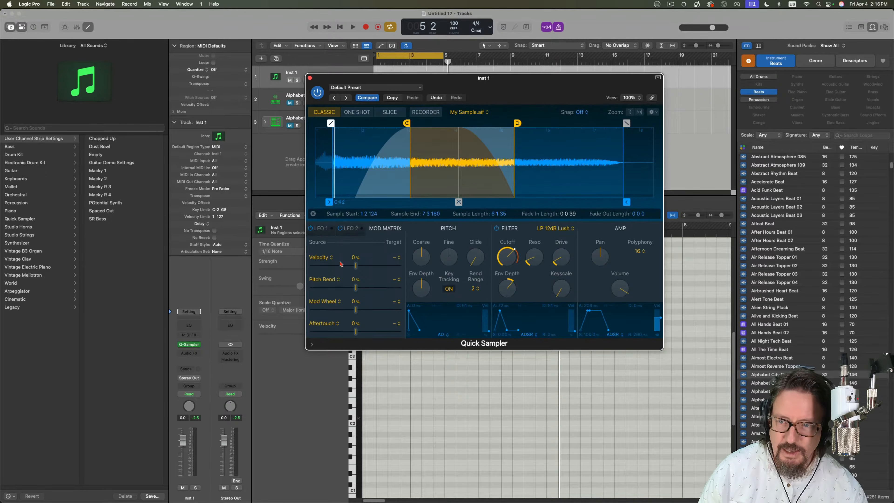
left_click(398, 260)
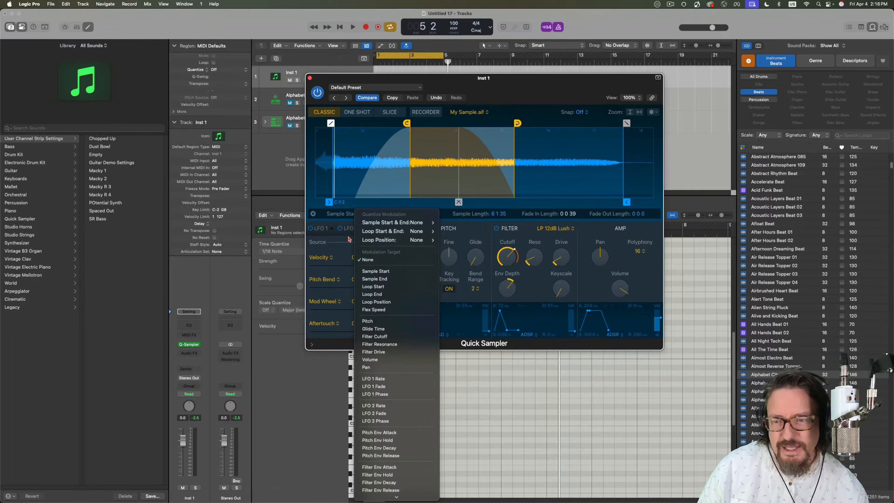
left_click(345, 250)
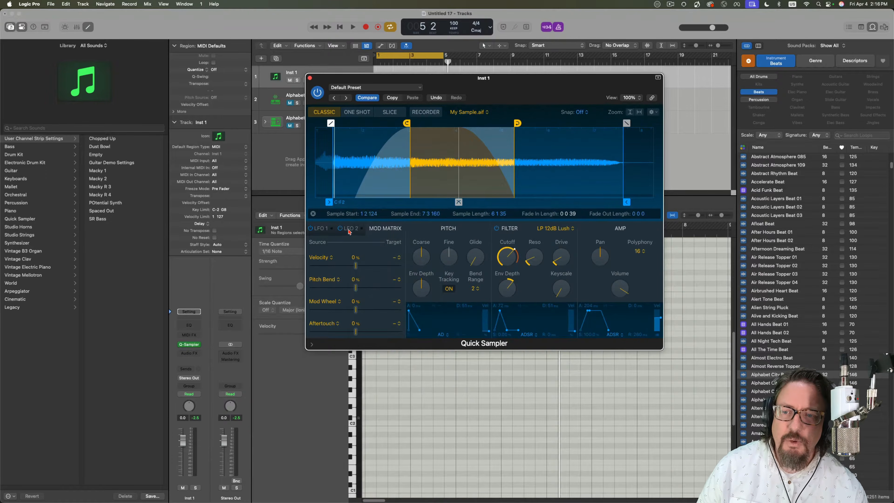
Step: Assign LFO 1 to modulate Volume with an amount of about +34.0%
left_click(321, 229)
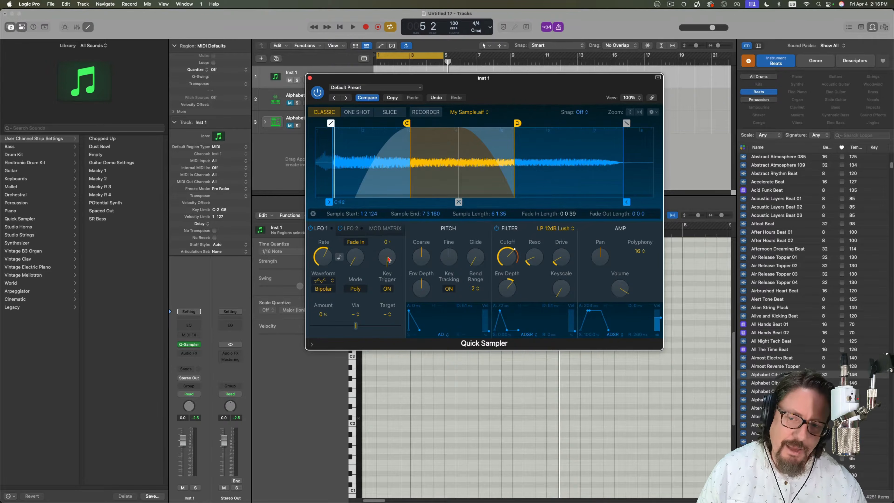
left_click(390, 315)
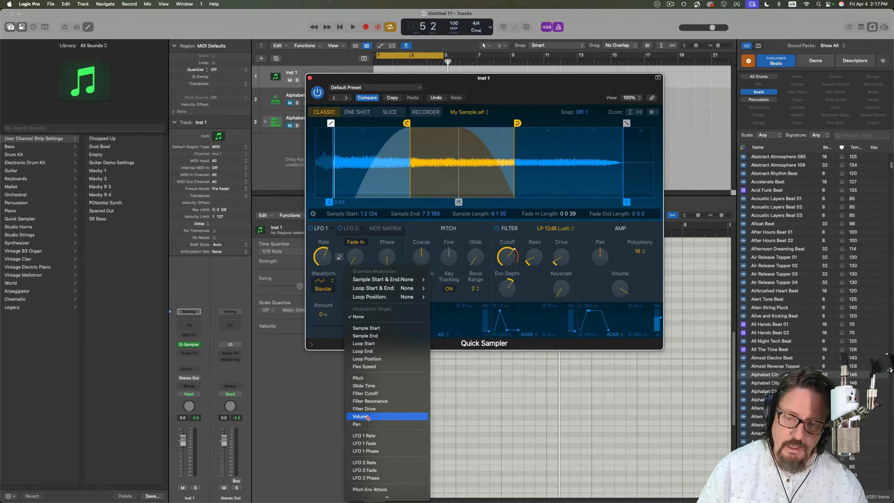
left_click(367, 417)
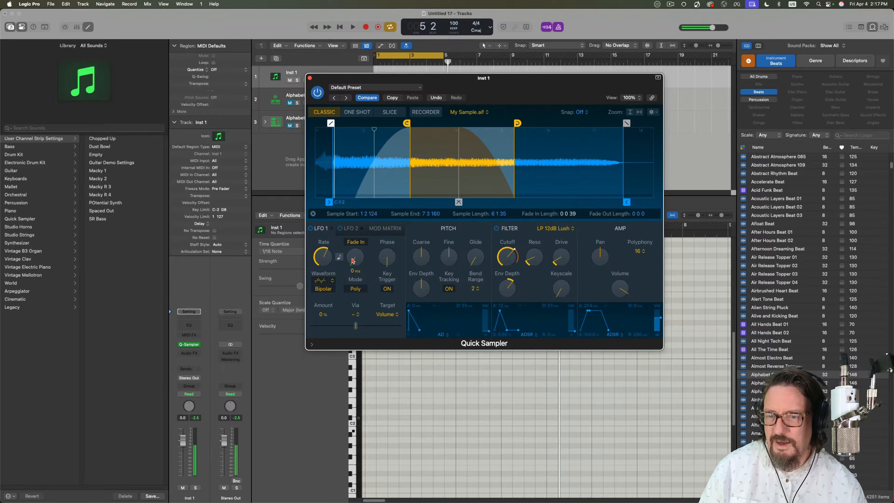
left_click_drag(355, 326, 371, 326)
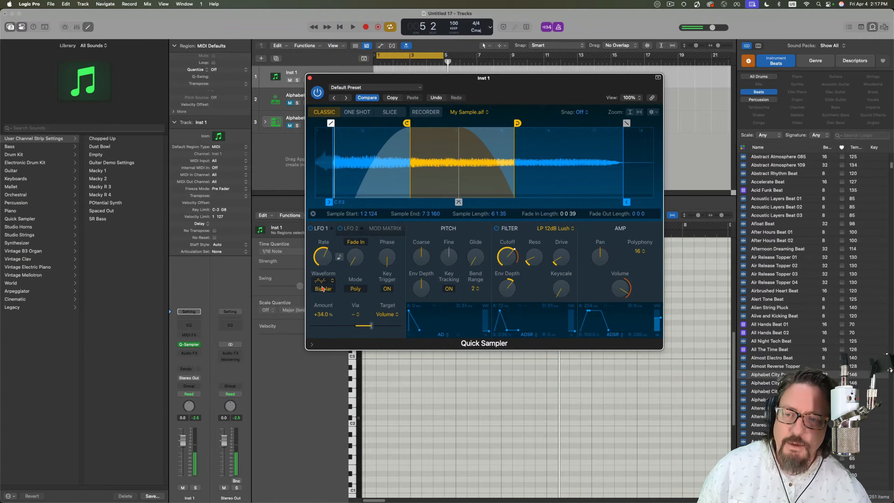
Step: Assign LFO 2 to modulate Pan by about +38.4% and set its fade-in time to about 1748 ms
left_click(350, 229)
left_click(387, 314)
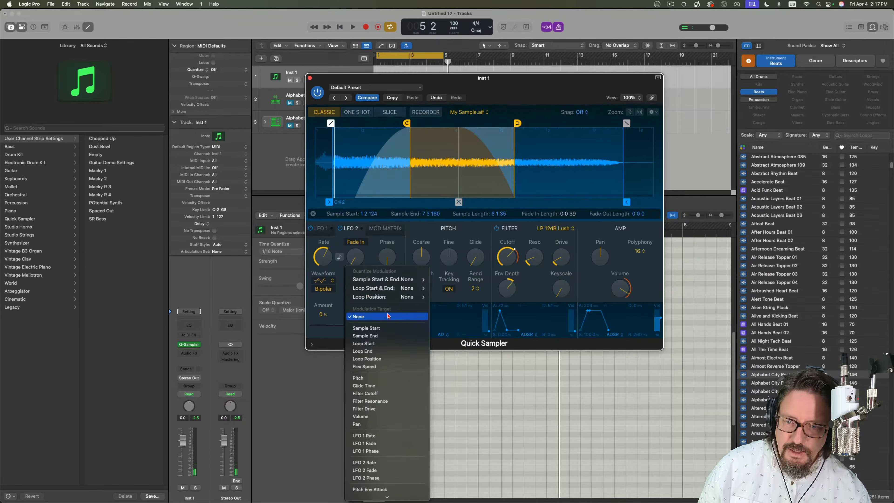
left_click(368, 424)
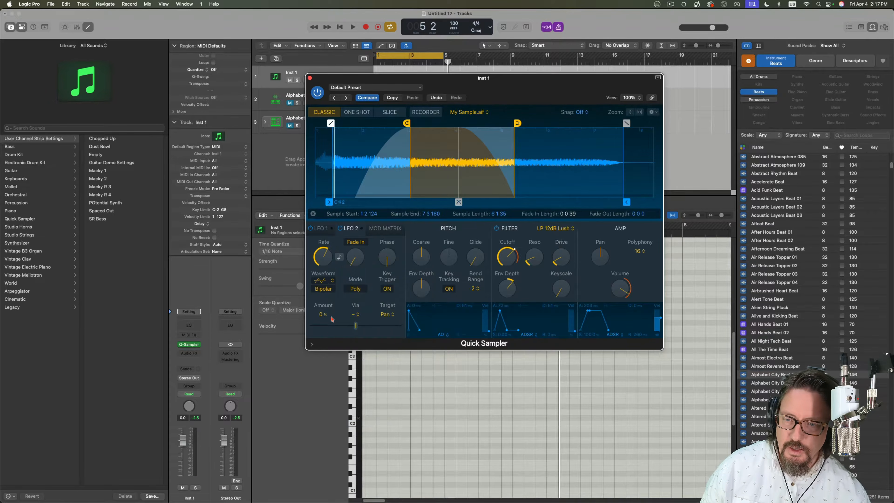
left_click_drag(325, 315, 324, 300)
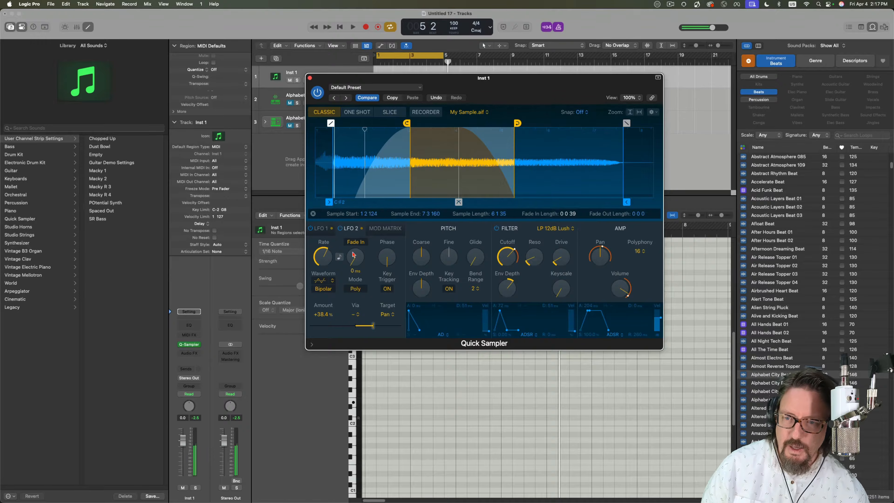
left_click_drag(353, 254, 347, 236)
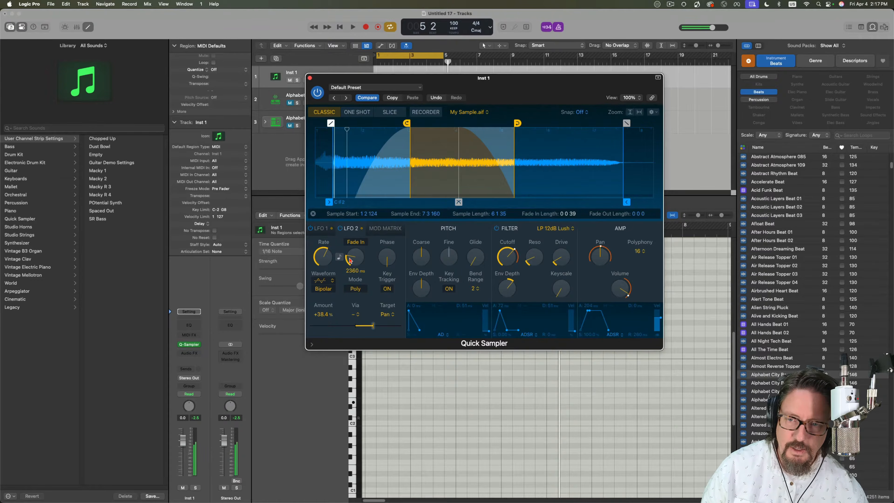
left_click_drag(350, 261, 351, 273)
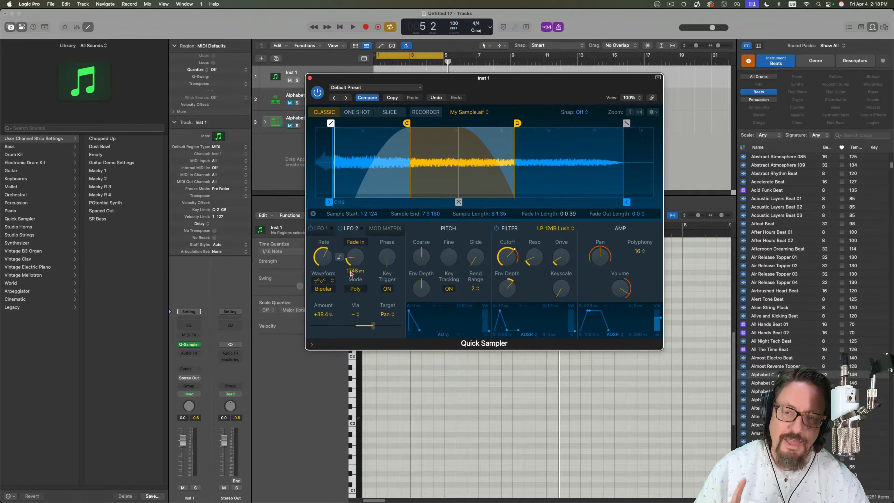
Step: Reveal Quick Sampler's extended parameters to examine the MIDI Mono Mode and bend range settings
left_click(311, 345)
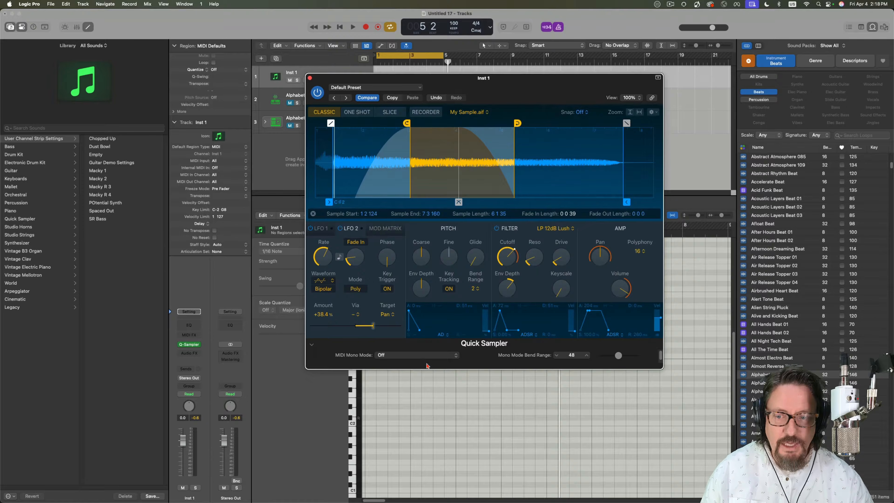